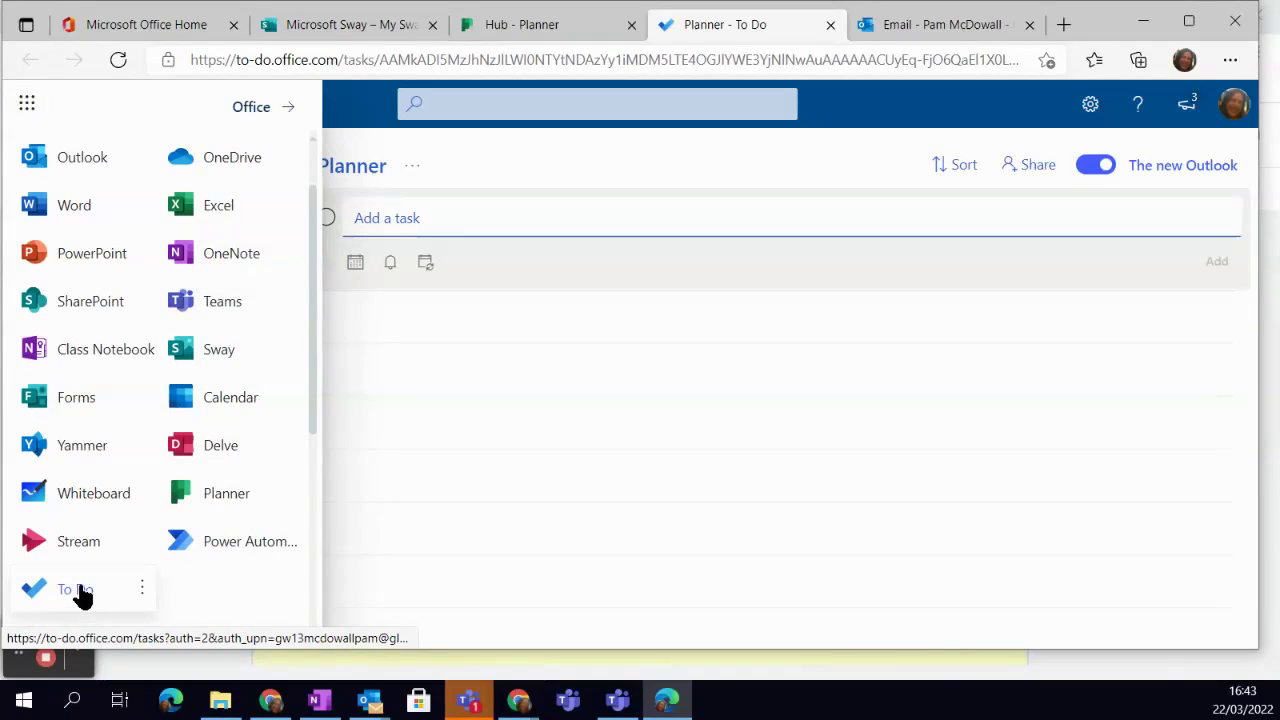
# - Switch to the Outlook inbox and flag the Texthelp email for follow-up due Tomorrow
pyautogui.click(692, 422)
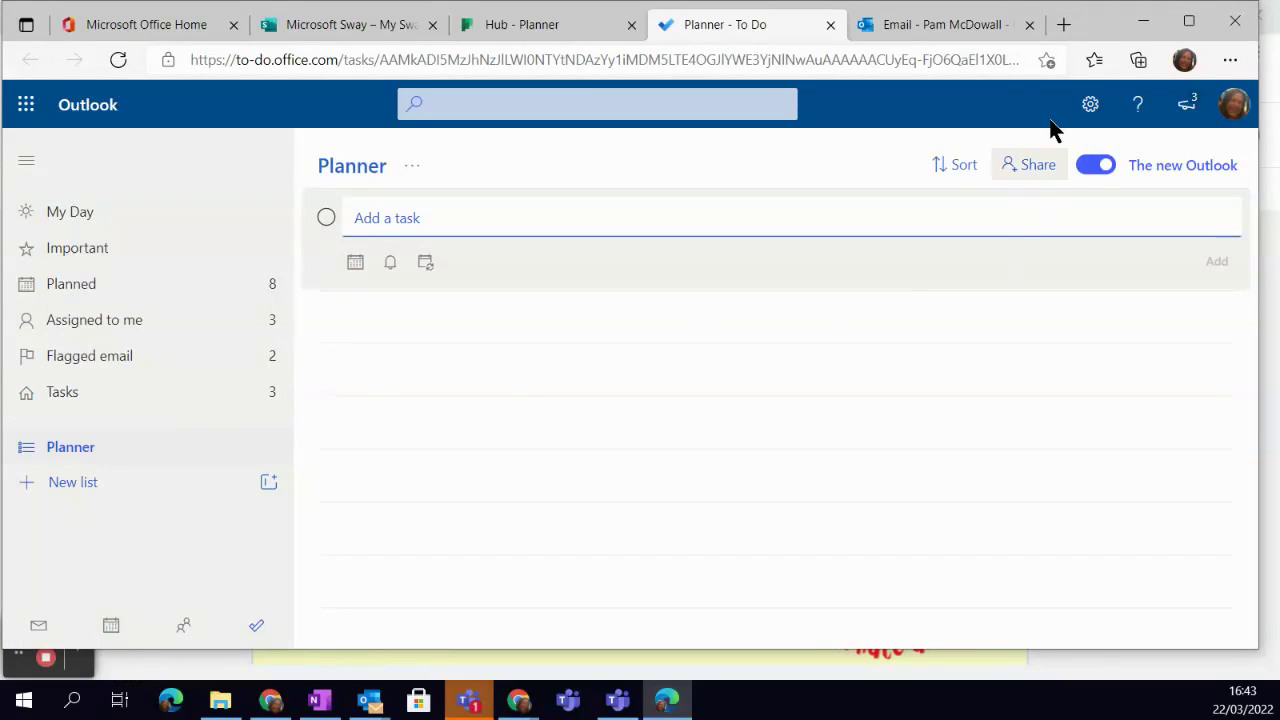
pyautogui.click(950, 26)
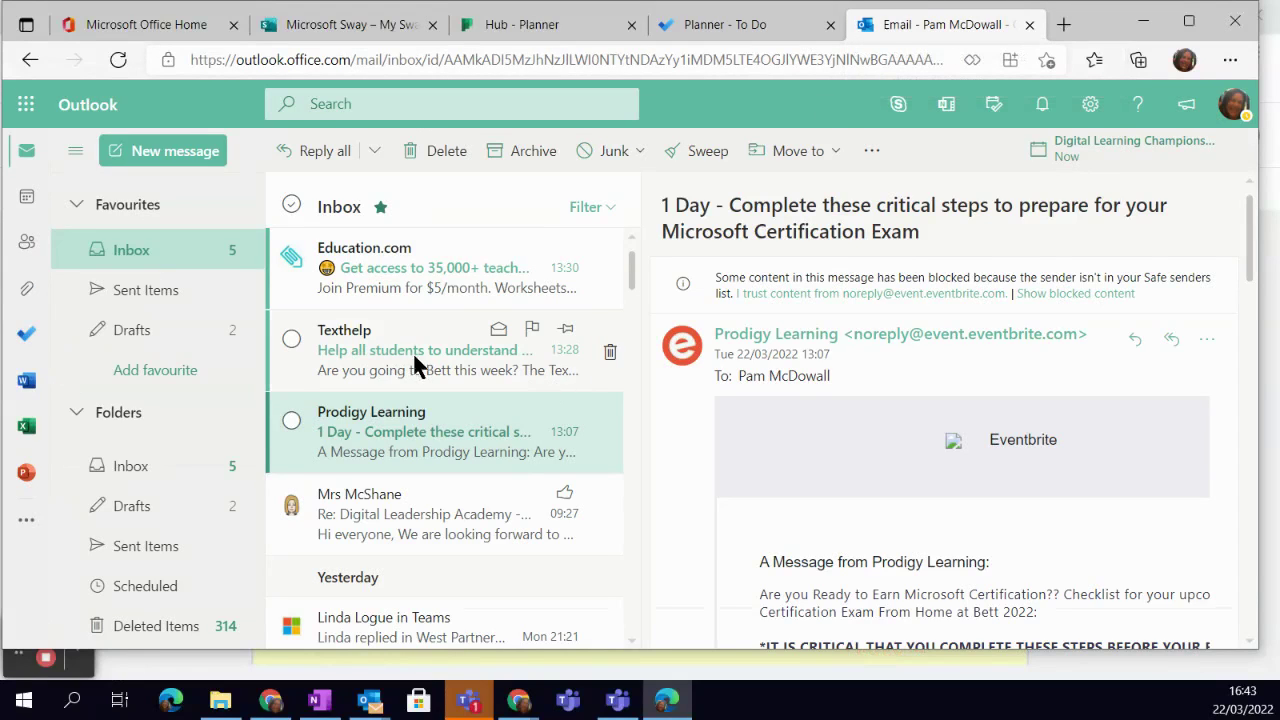
pyautogui.click(533, 332)
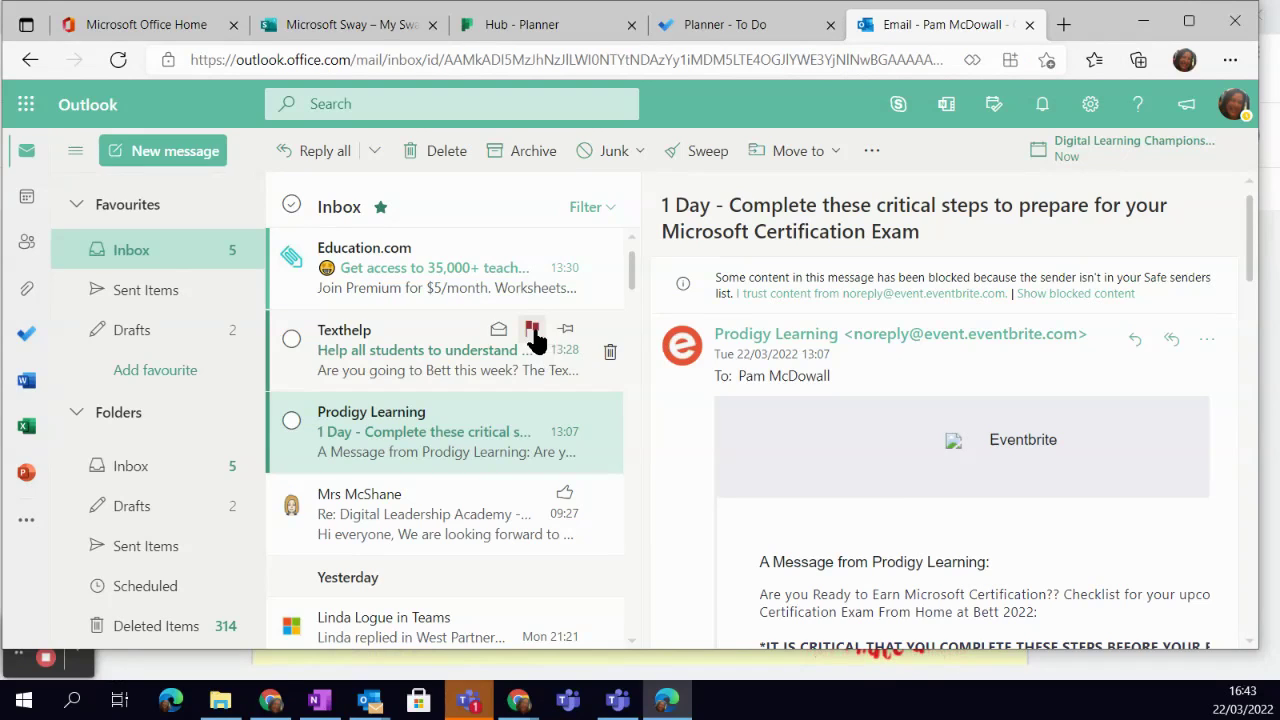
pyautogui.rightClick(533, 333)
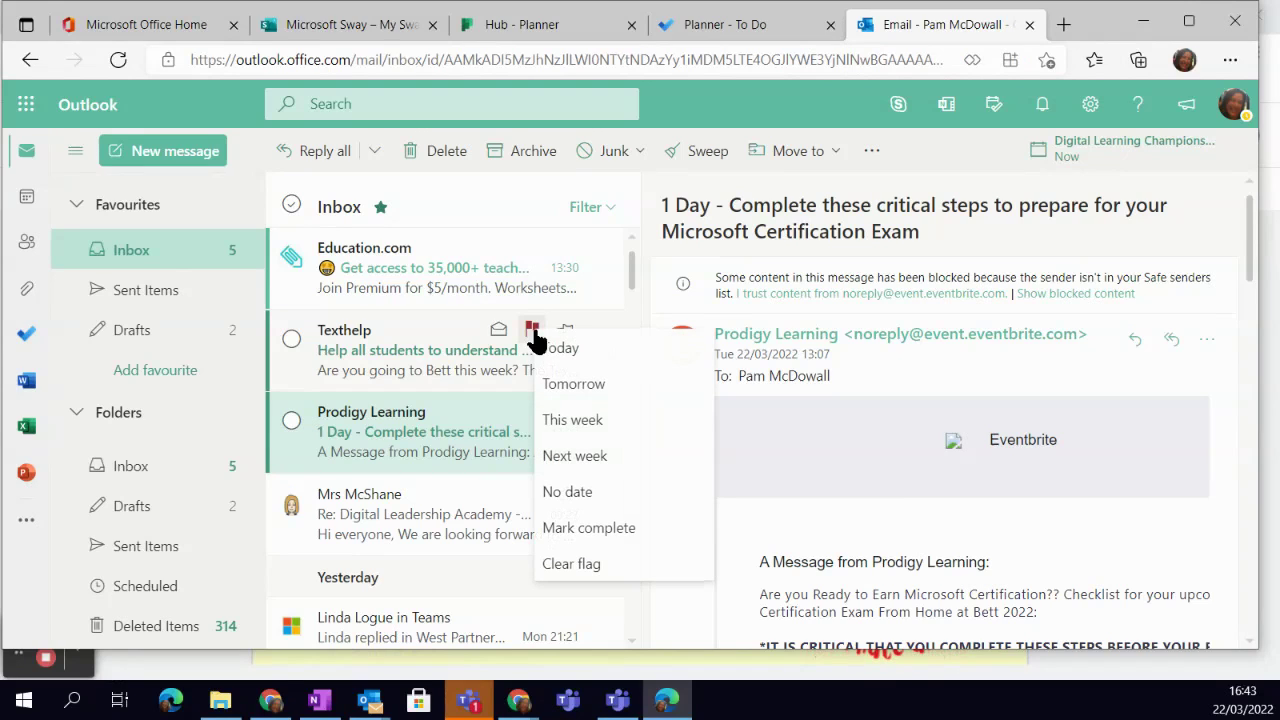
pyautogui.click(597, 392)
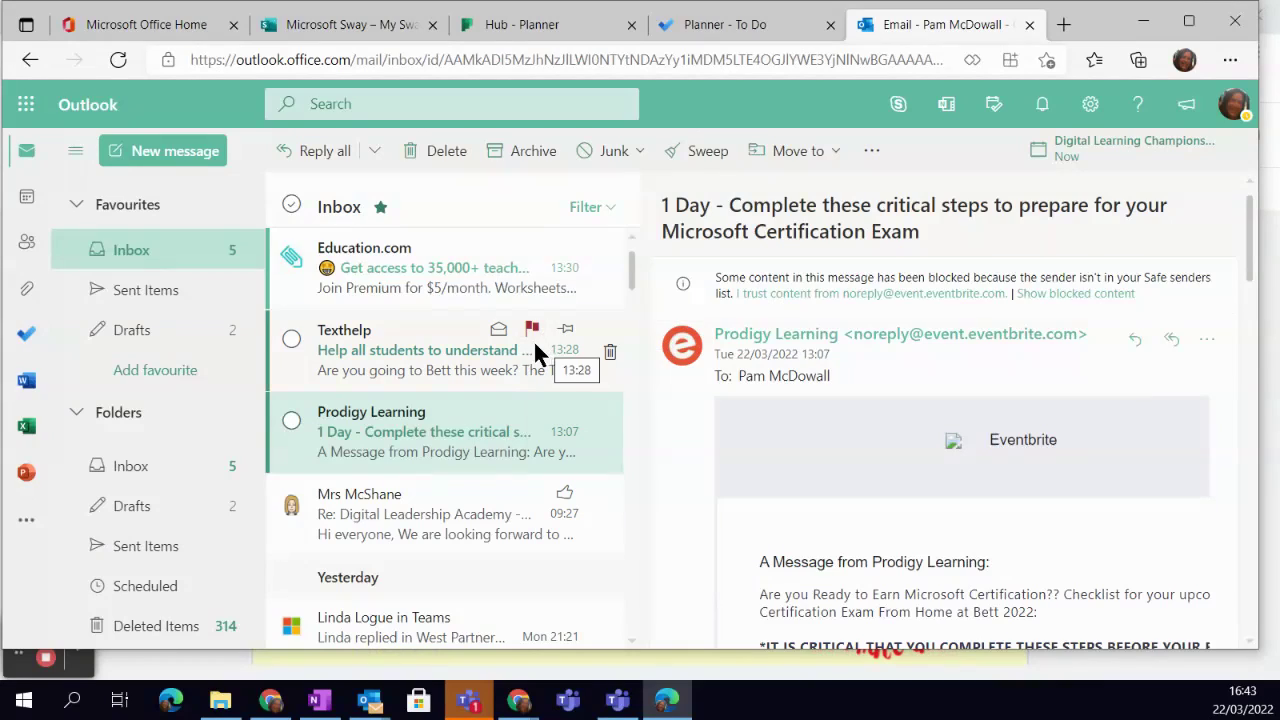
# - Flag the Education.com email in the inbox for follow-up due This week
pyautogui.click(531, 250)
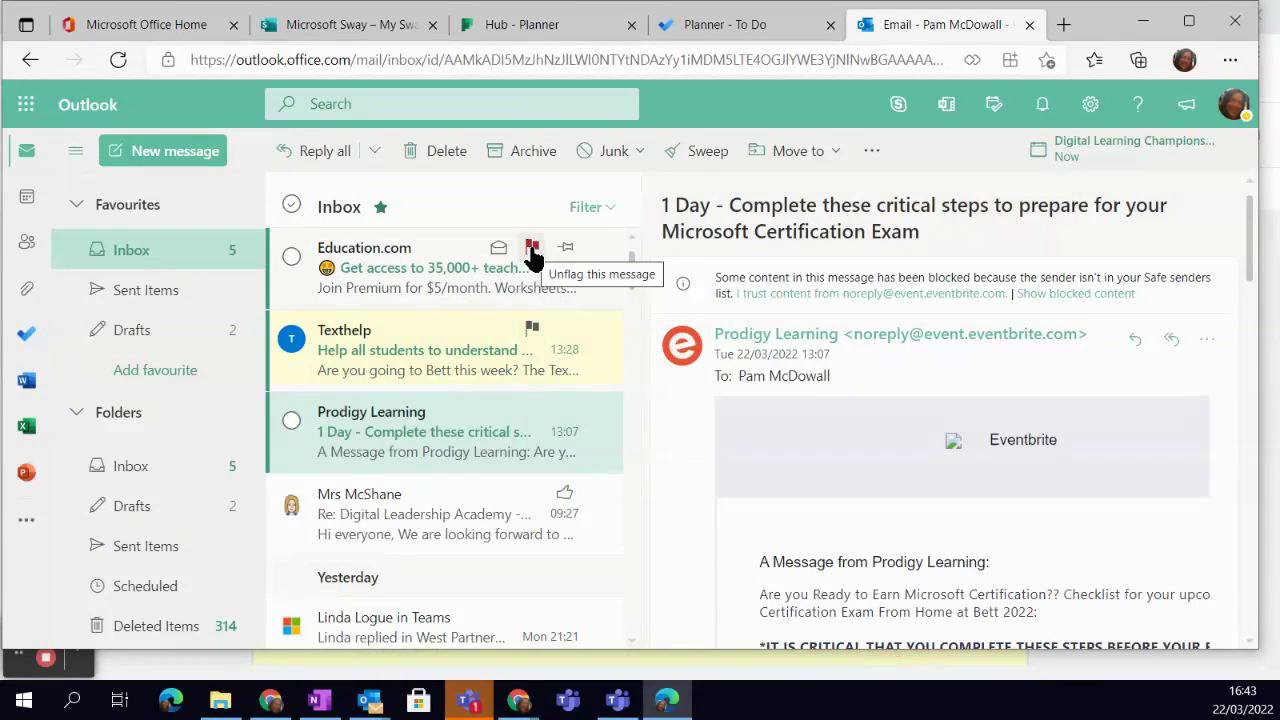
pyautogui.rightClick(531, 251)
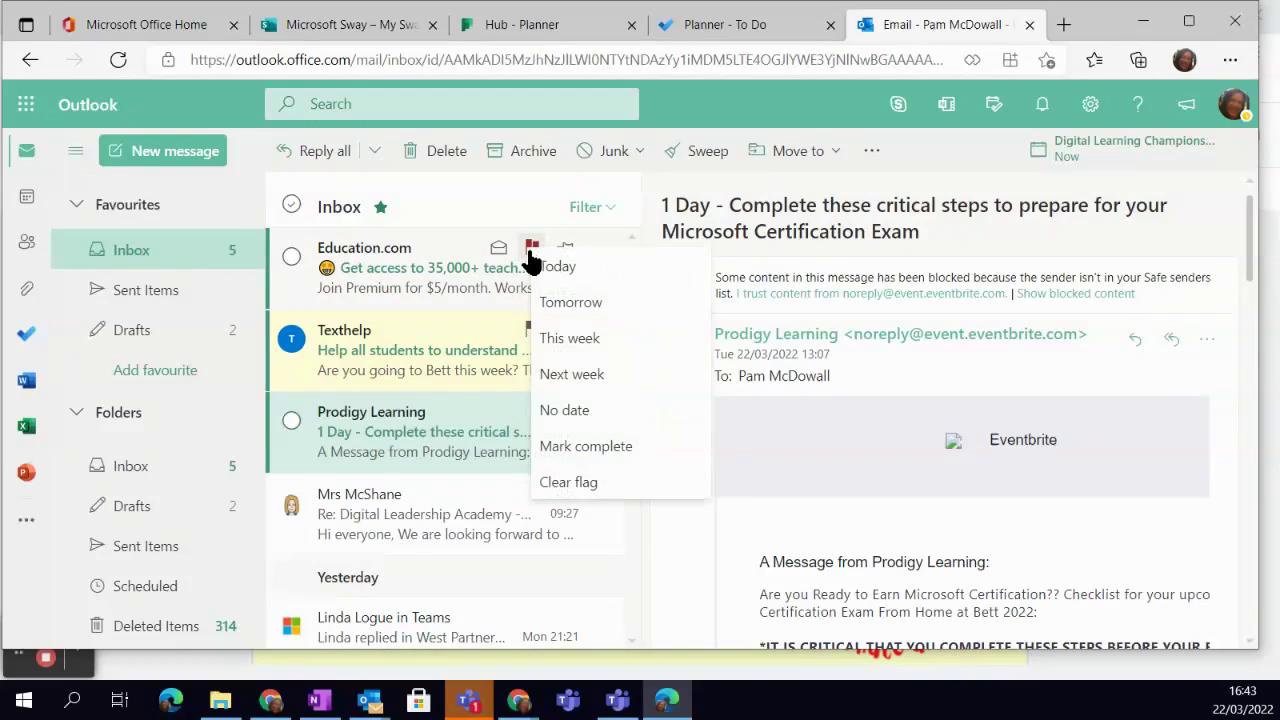
pyautogui.click(569, 338)
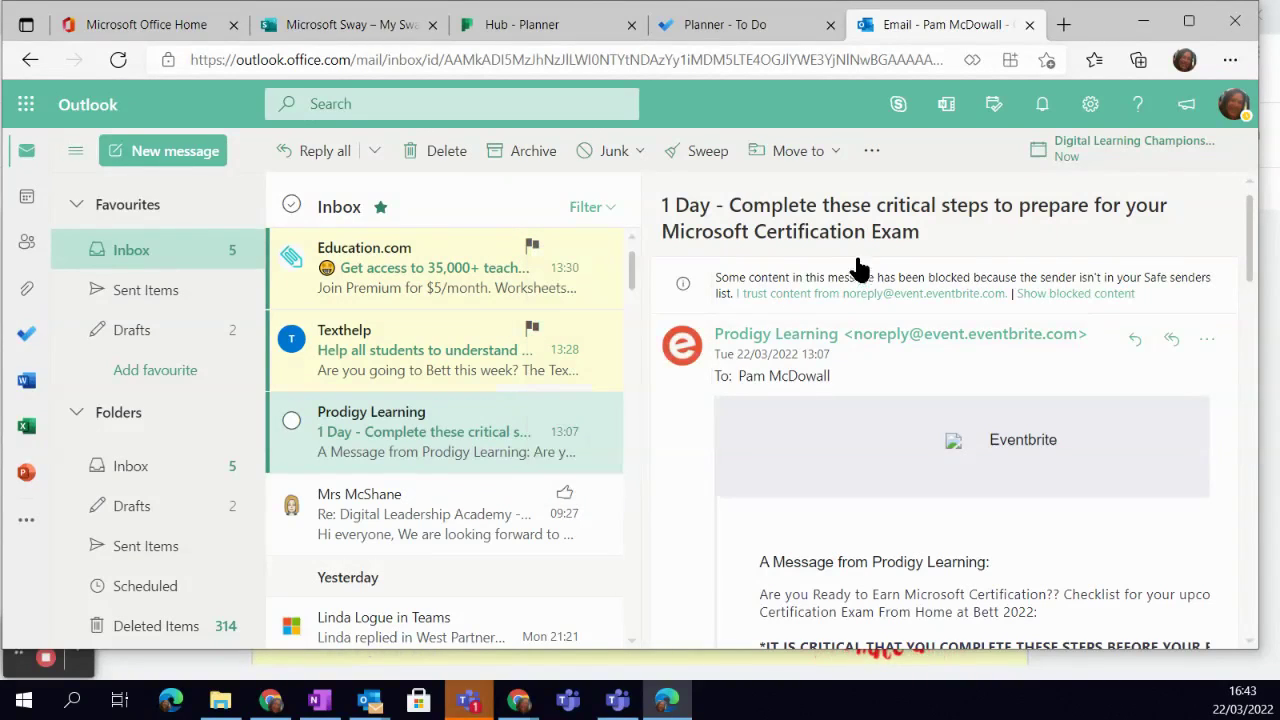
# - Refresh To Do and mark the flagged email "Reminder for Bett 23rd-25th March 2022" as important
pyautogui.click(745, 26)
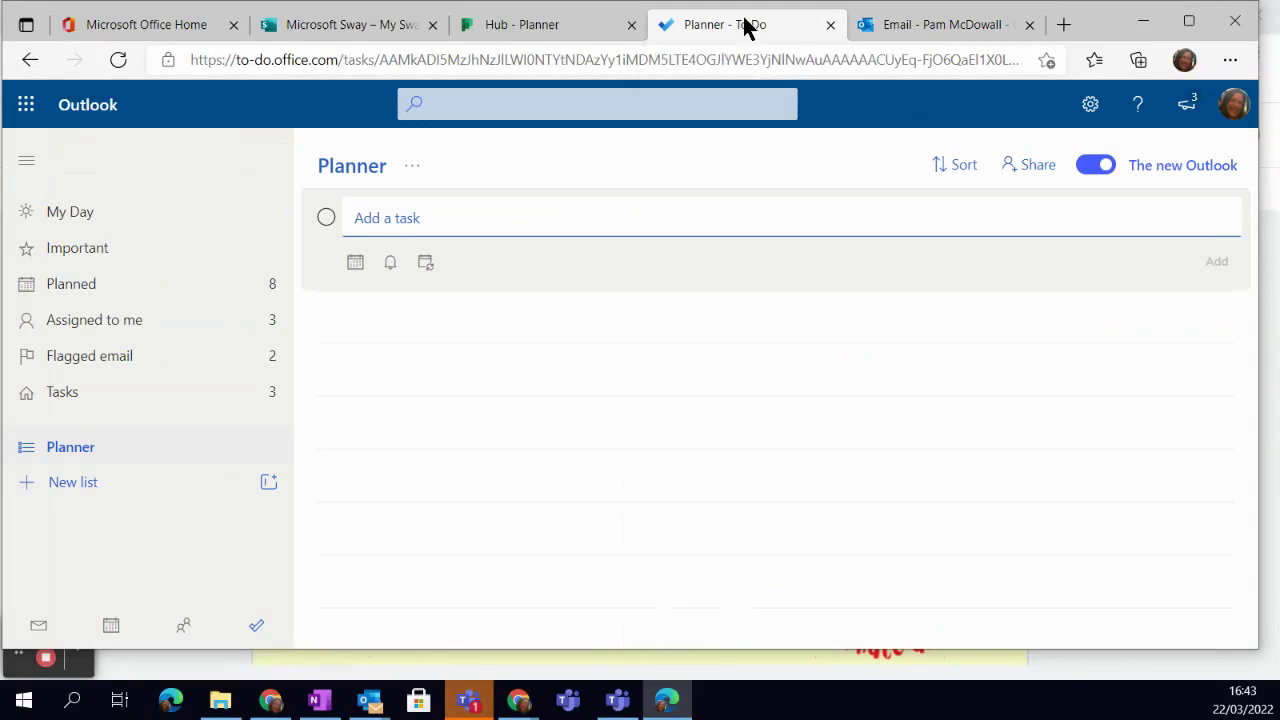
pyautogui.click(118, 60)
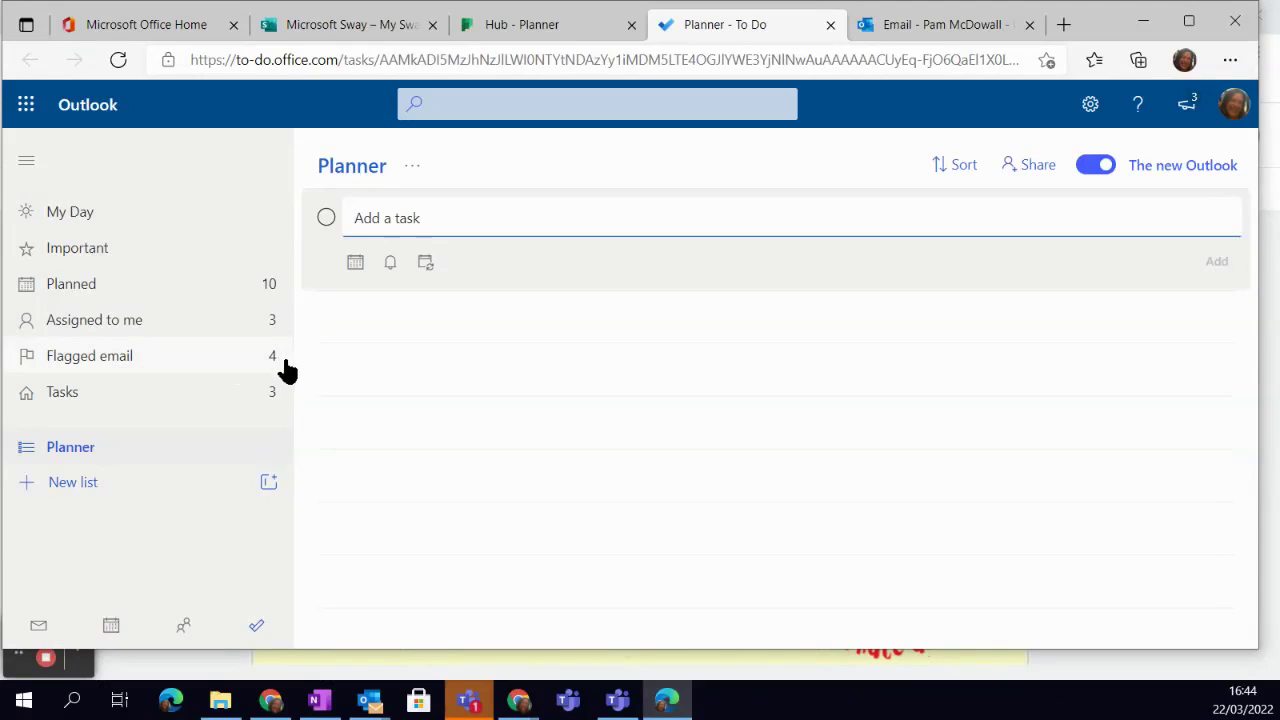
pyautogui.click(160, 363)
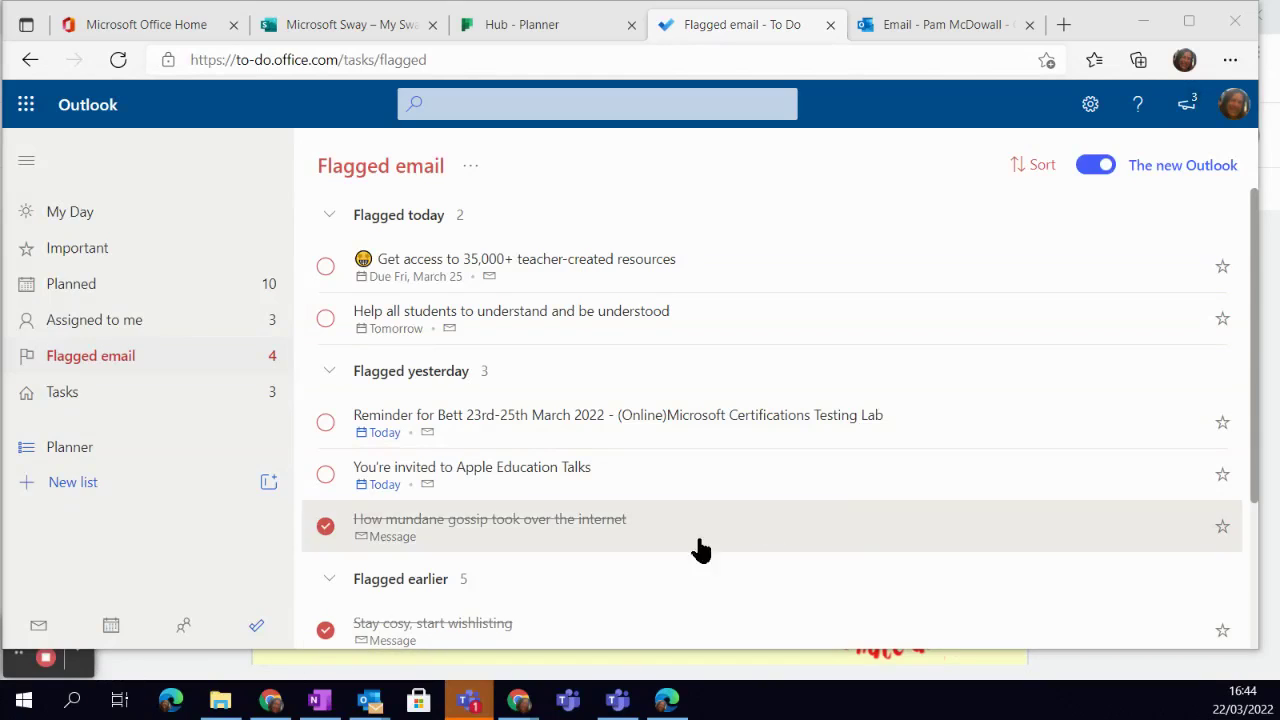
pyautogui.click(1223, 424)
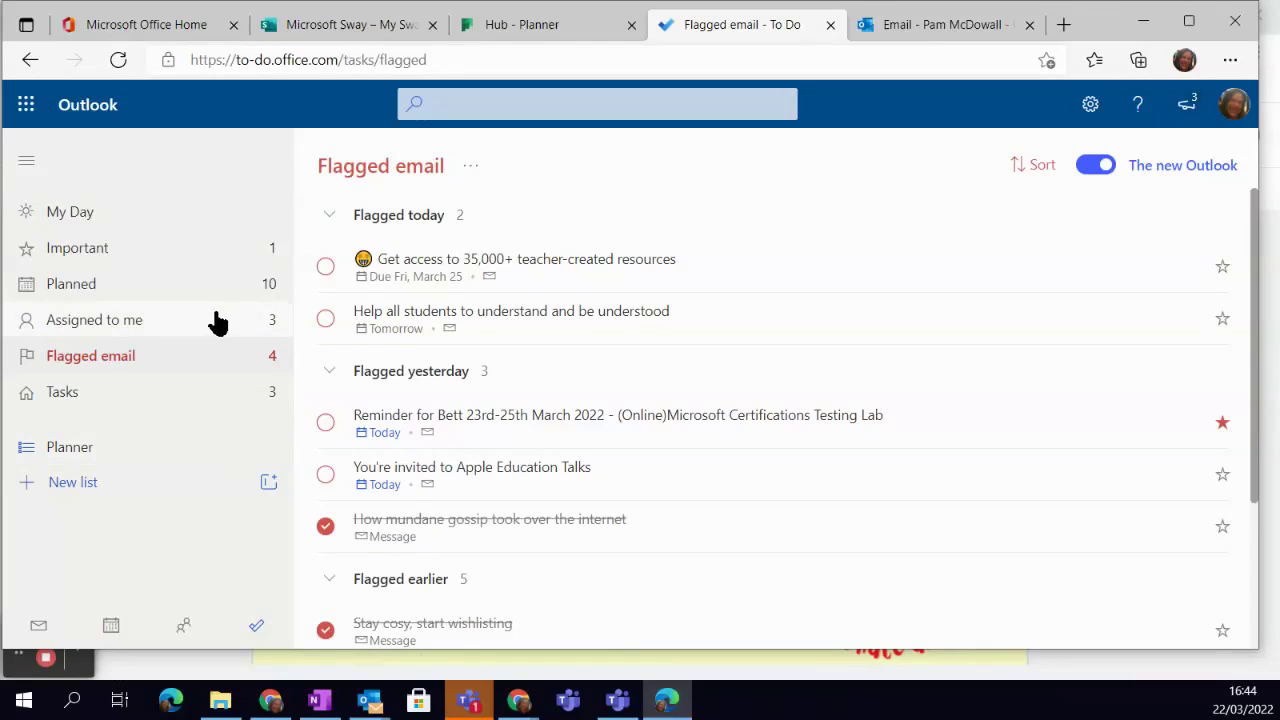
# - Add a task named "Mark the red group stories" to the Tasks list
pyautogui.click(152, 403)
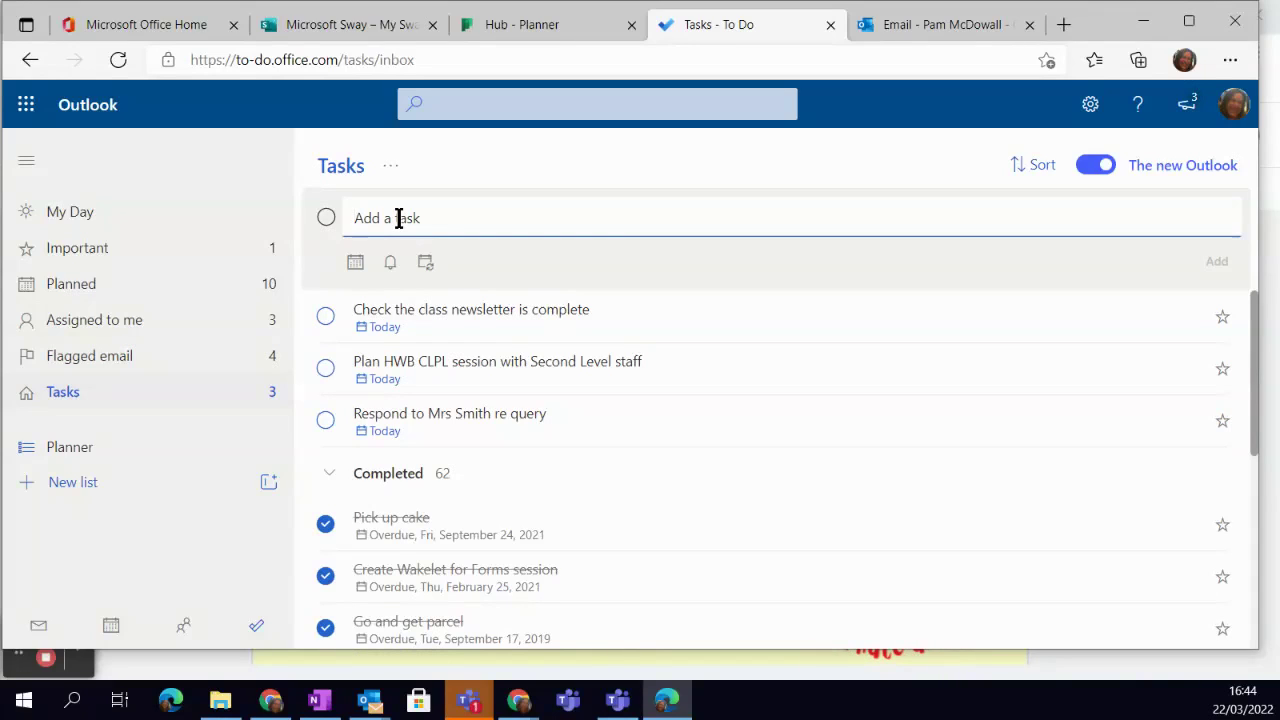
pyautogui.write('Mark the red group stories')
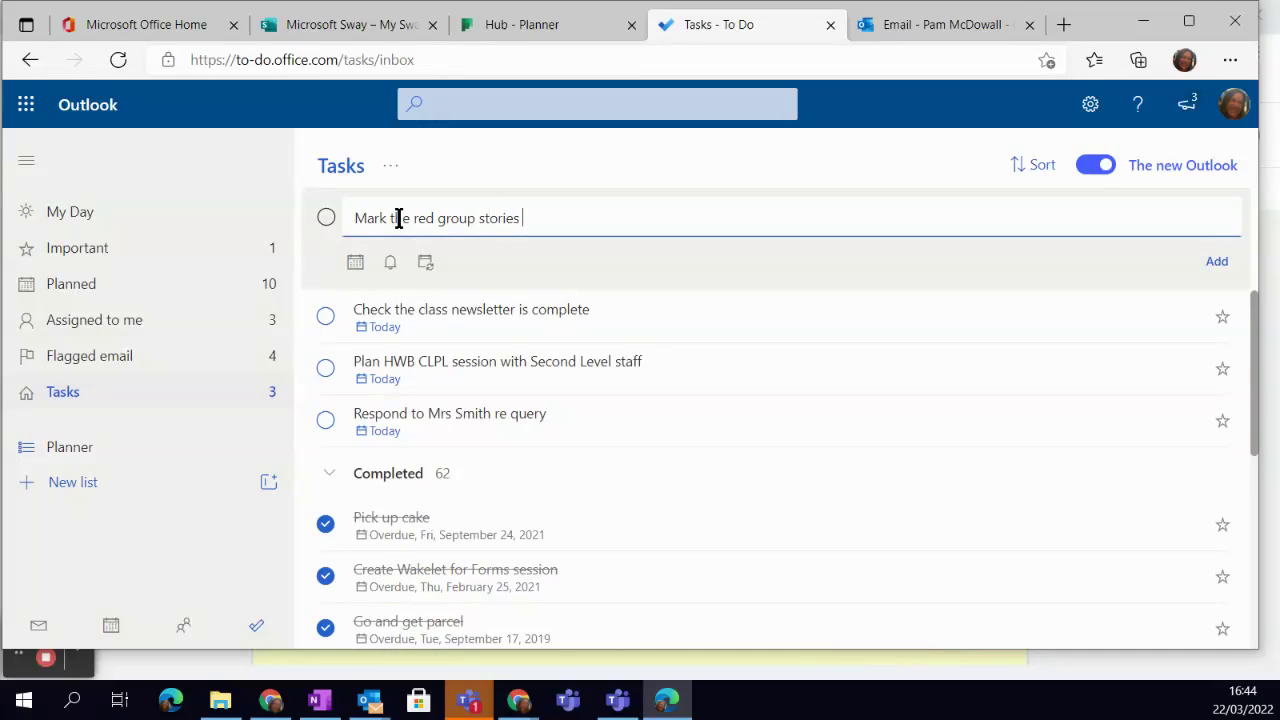
pyautogui.press('Return')
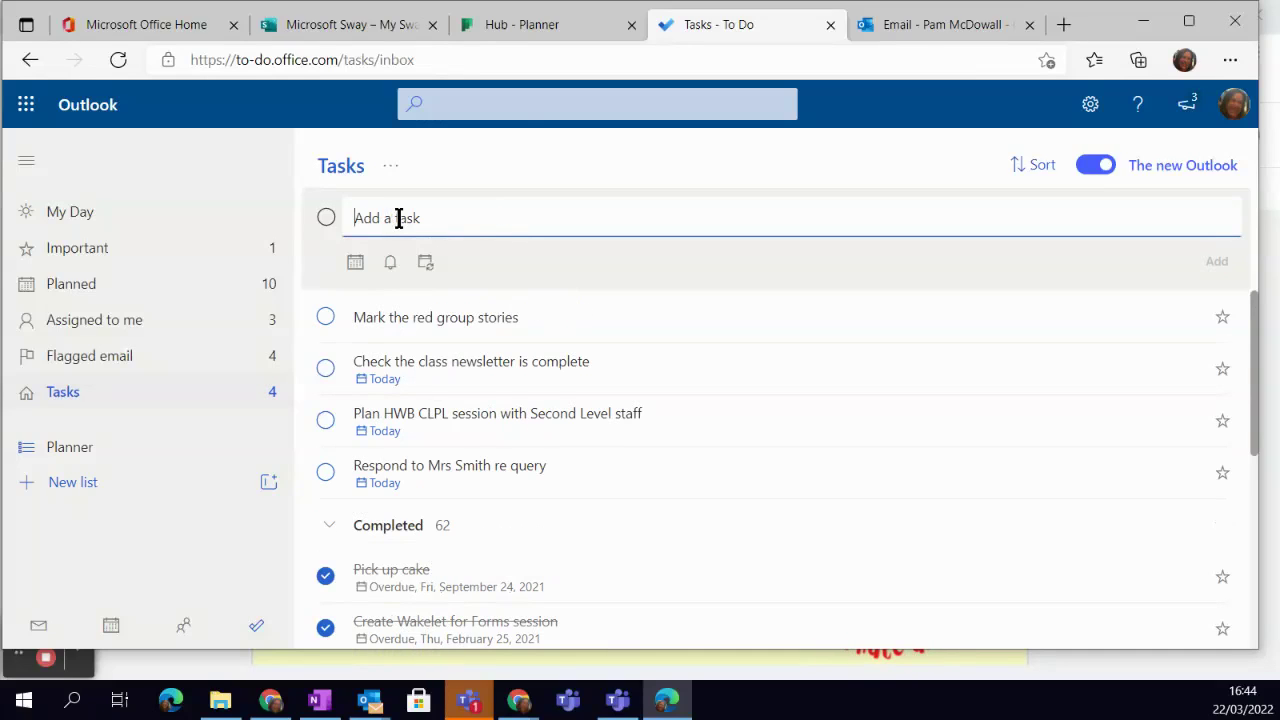
# - Set the due date of the "Mark the red group stories" task to Today and return to the full Tasks list
pyautogui.click(390, 320)
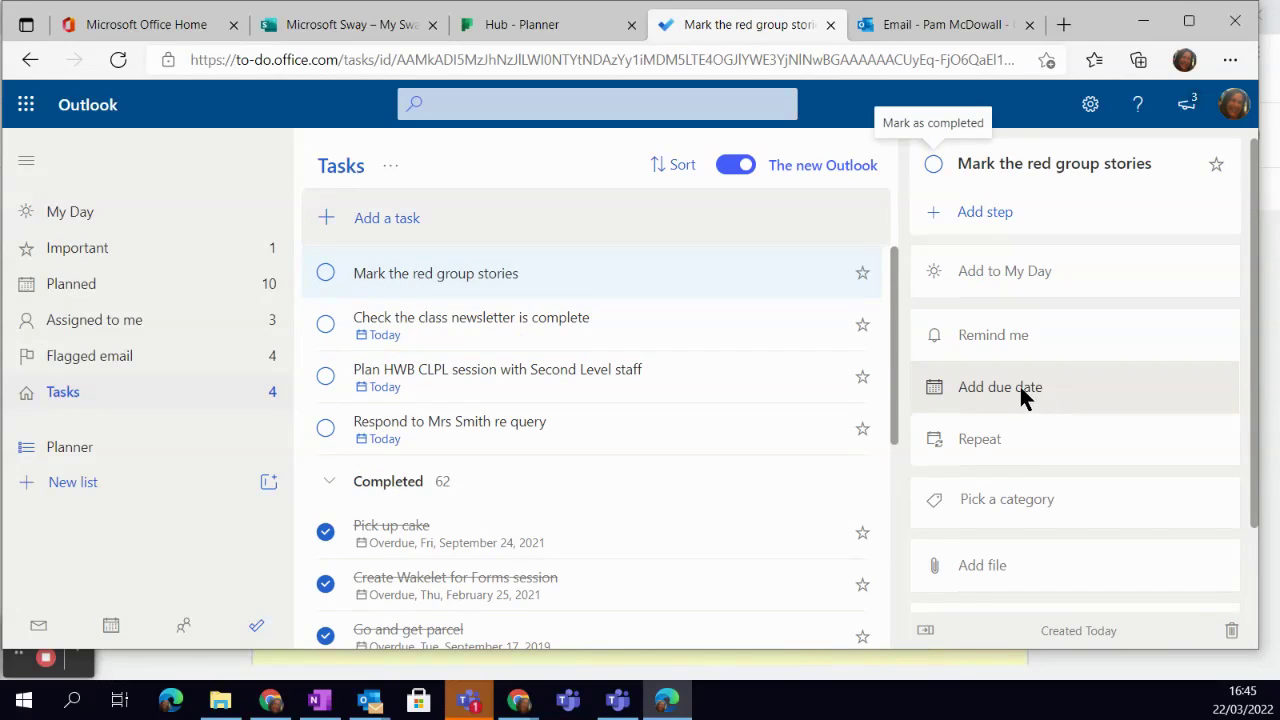
pyautogui.click(1062, 392)
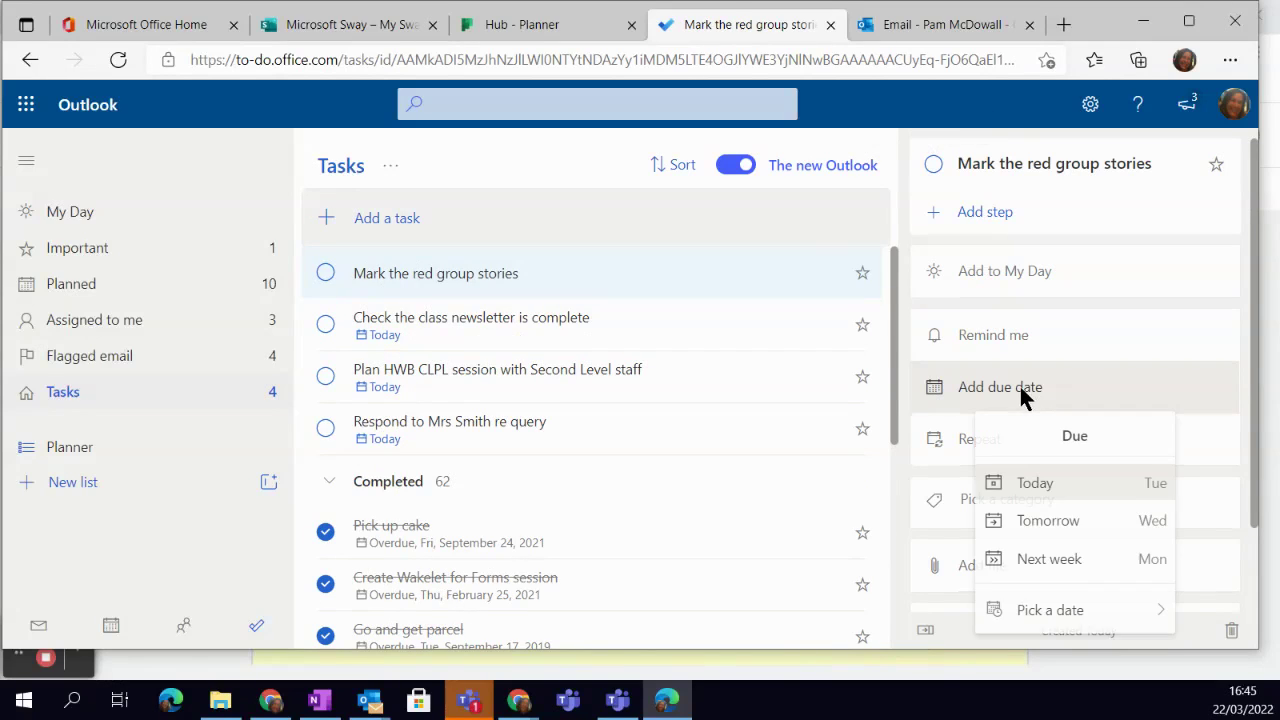
pyautogui.click(1052, 489)
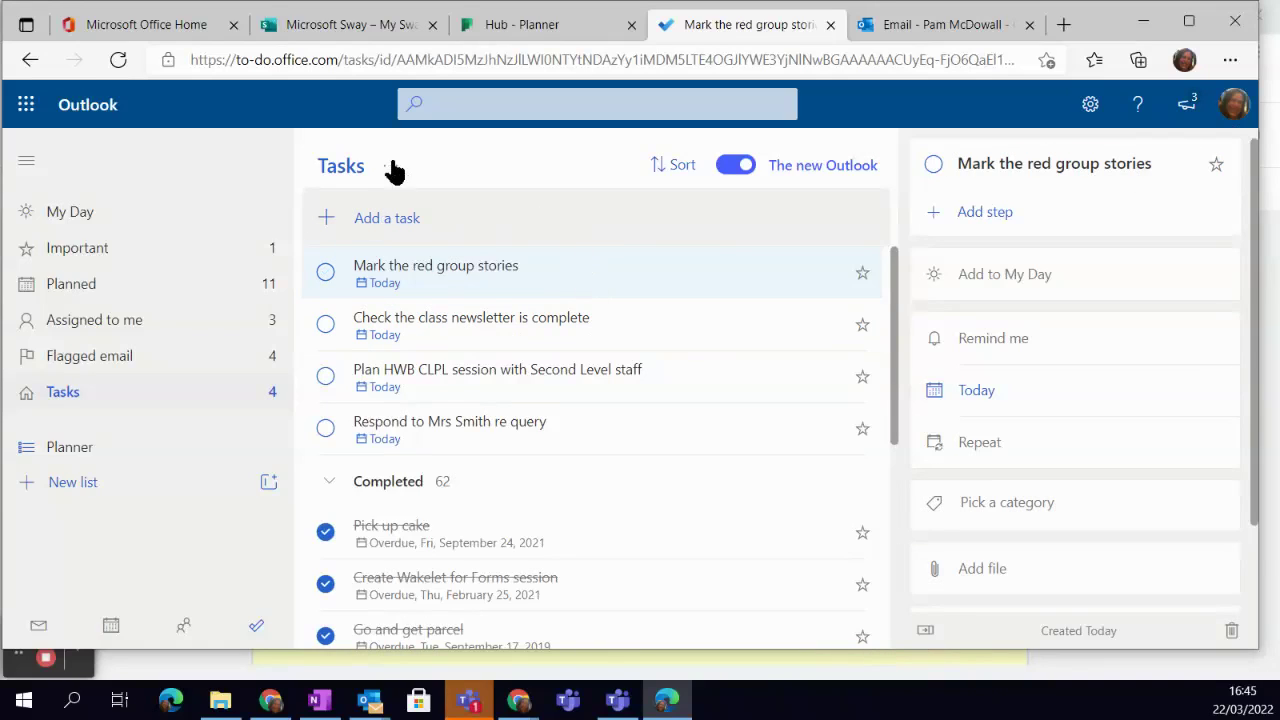
pyautogui.click(60, 396)
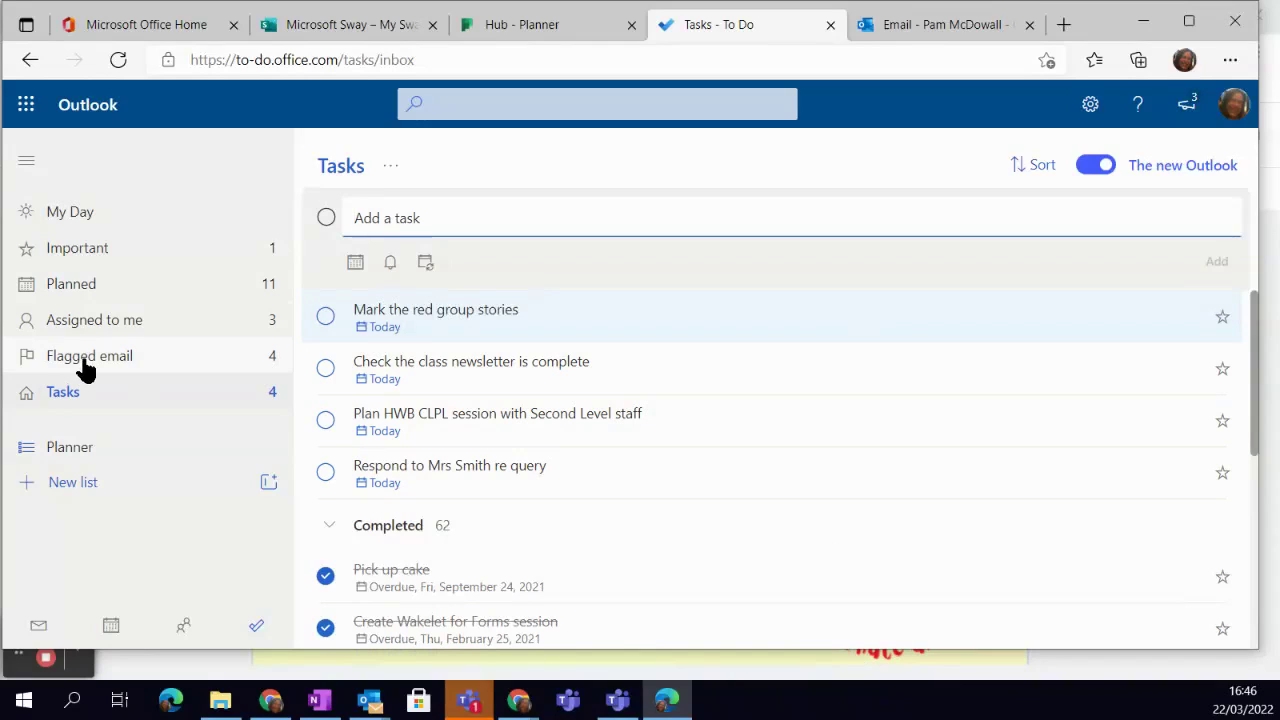
# - Review the Planned list and mark "Check the class newsletter is complete" as completed
pyautogui.click(156, 290)
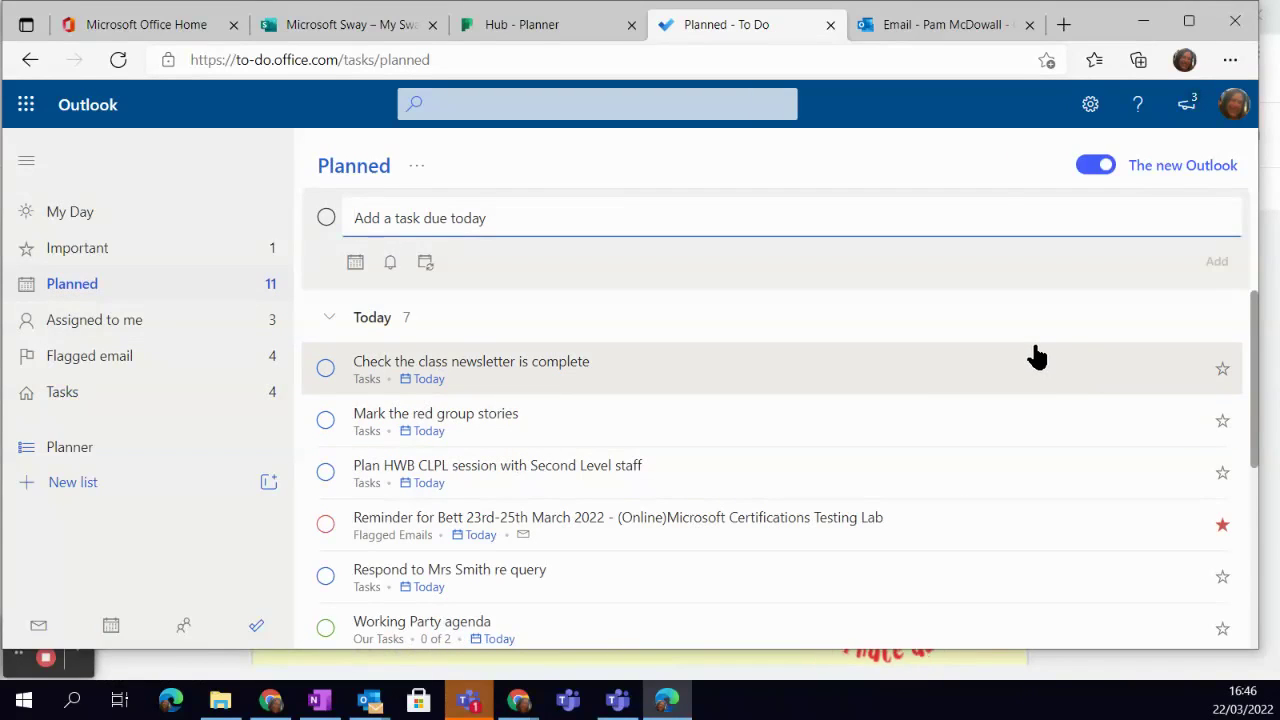
pyautogui.scroll(-1, 1035, 373)
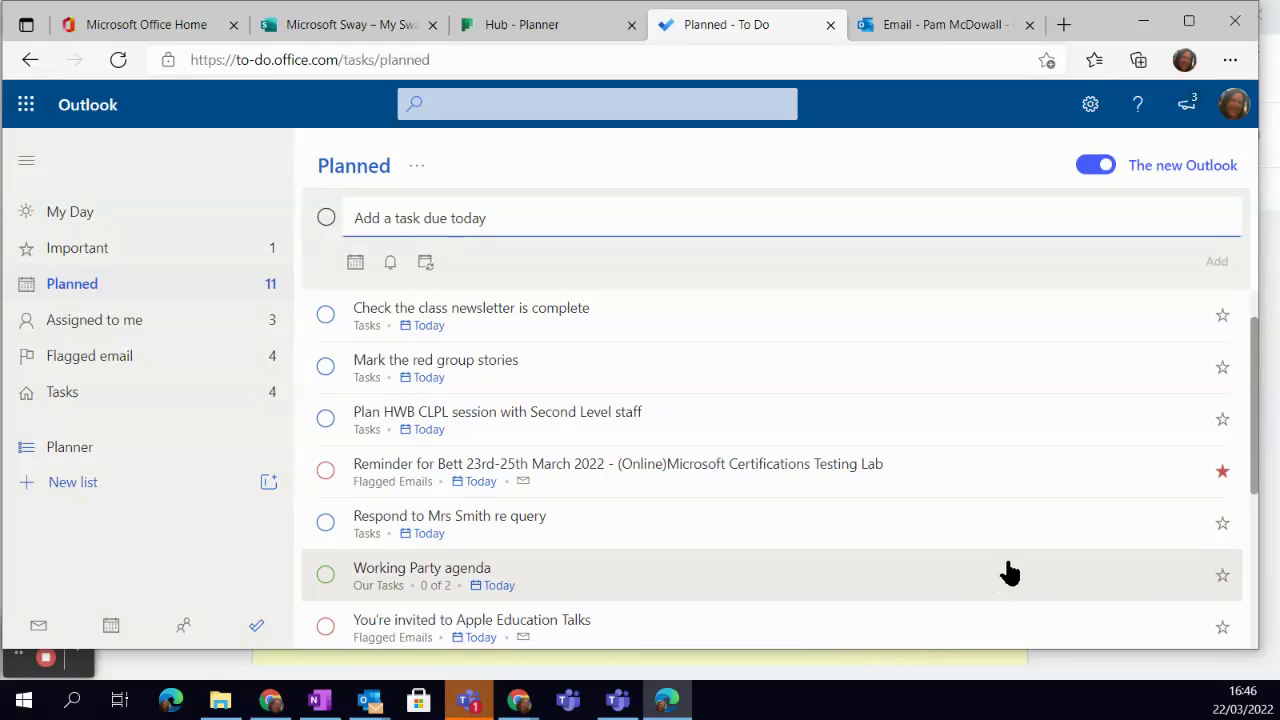
pyautogui.scroll(-1, 1006, 569)
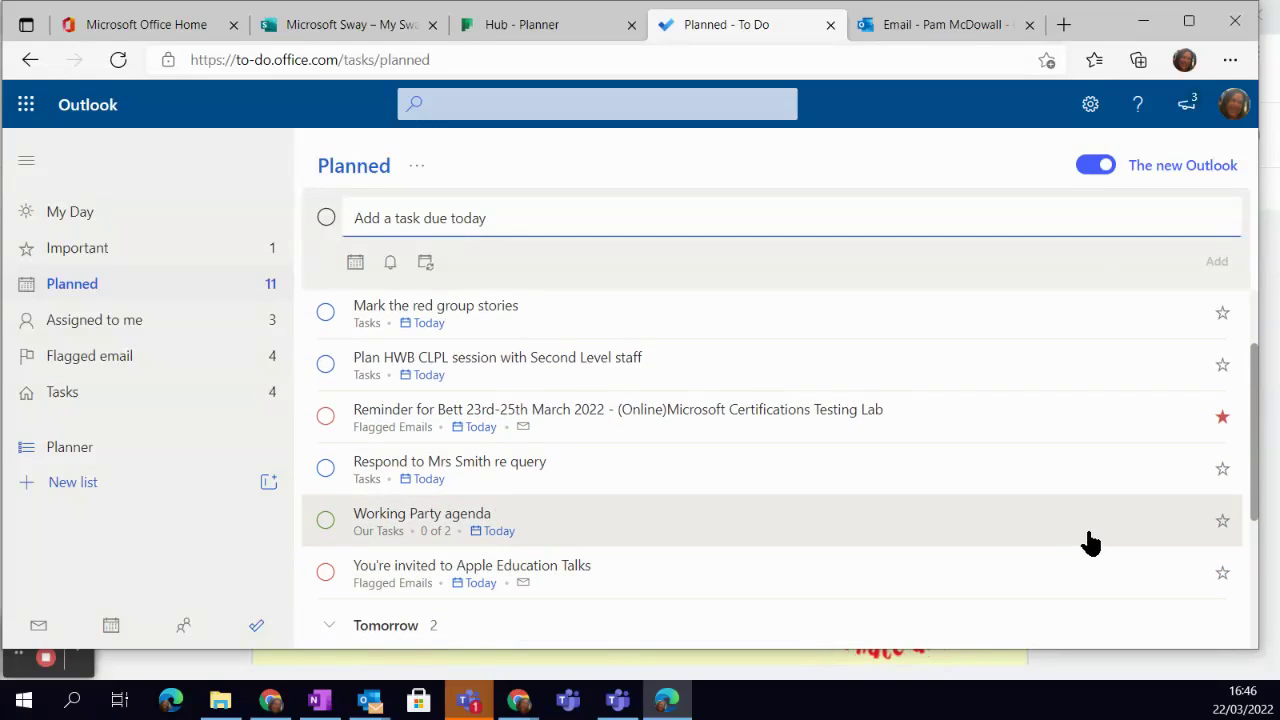
pyautogui.scroll(1, 1091, 540)
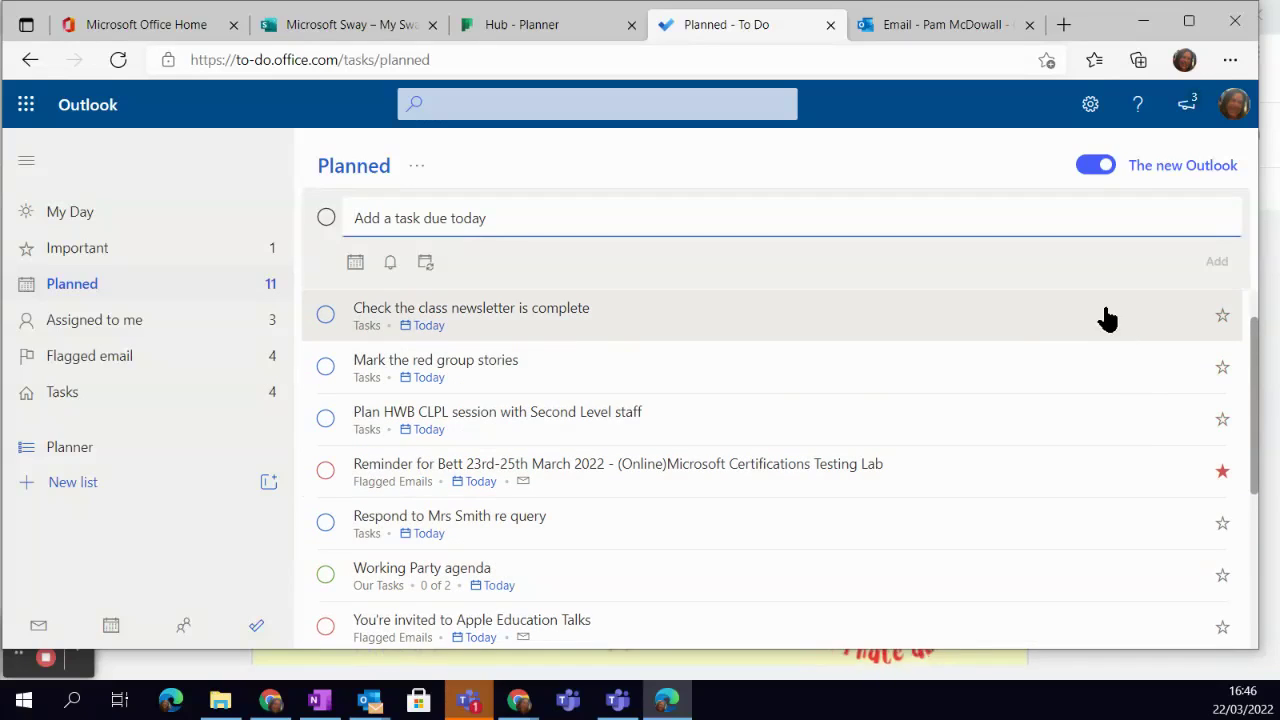
pyautogui.click(326, 316)
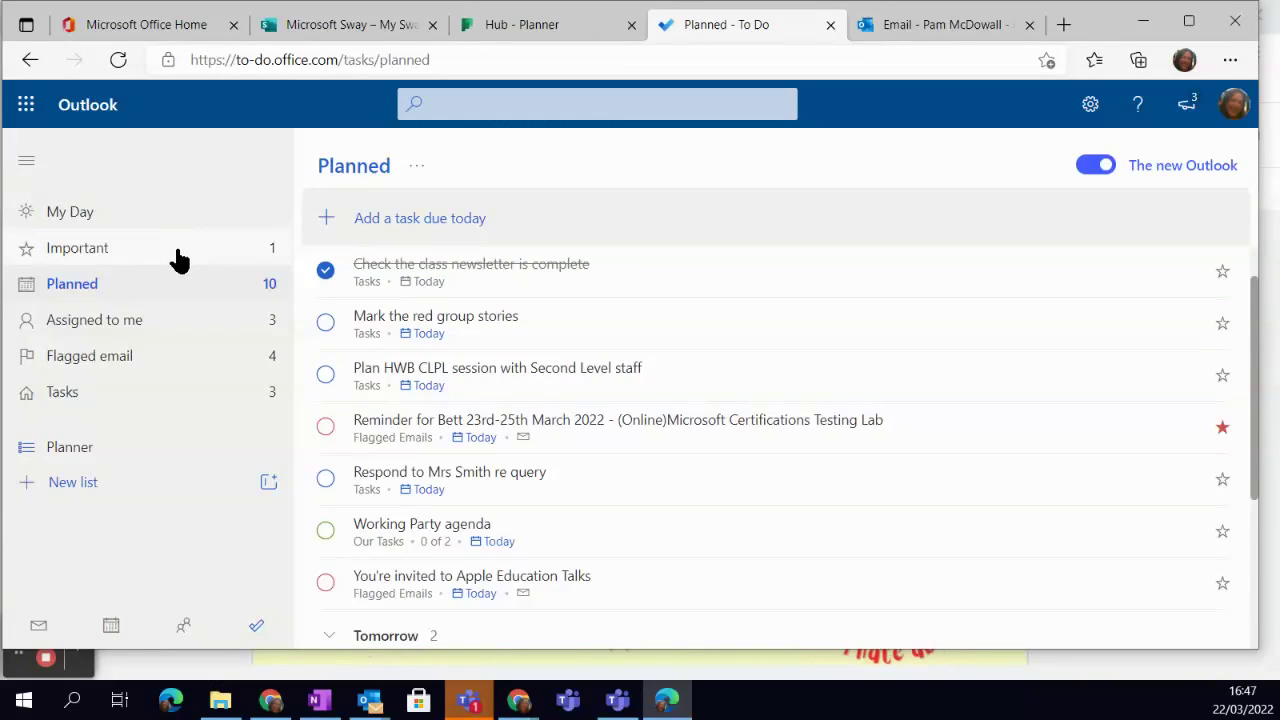
# - Review the tasks in the Important list and in the Tasks list
pyautogui.click(178, 252)
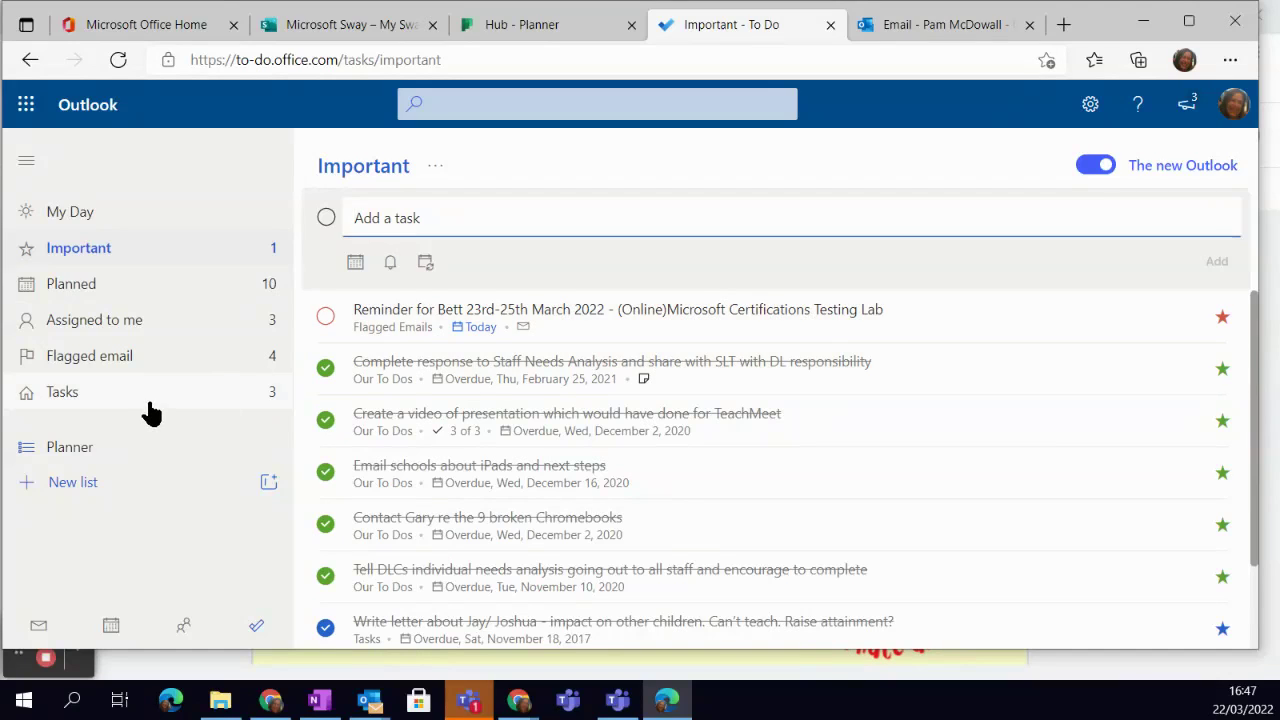
pyautogui.click(152, 400)
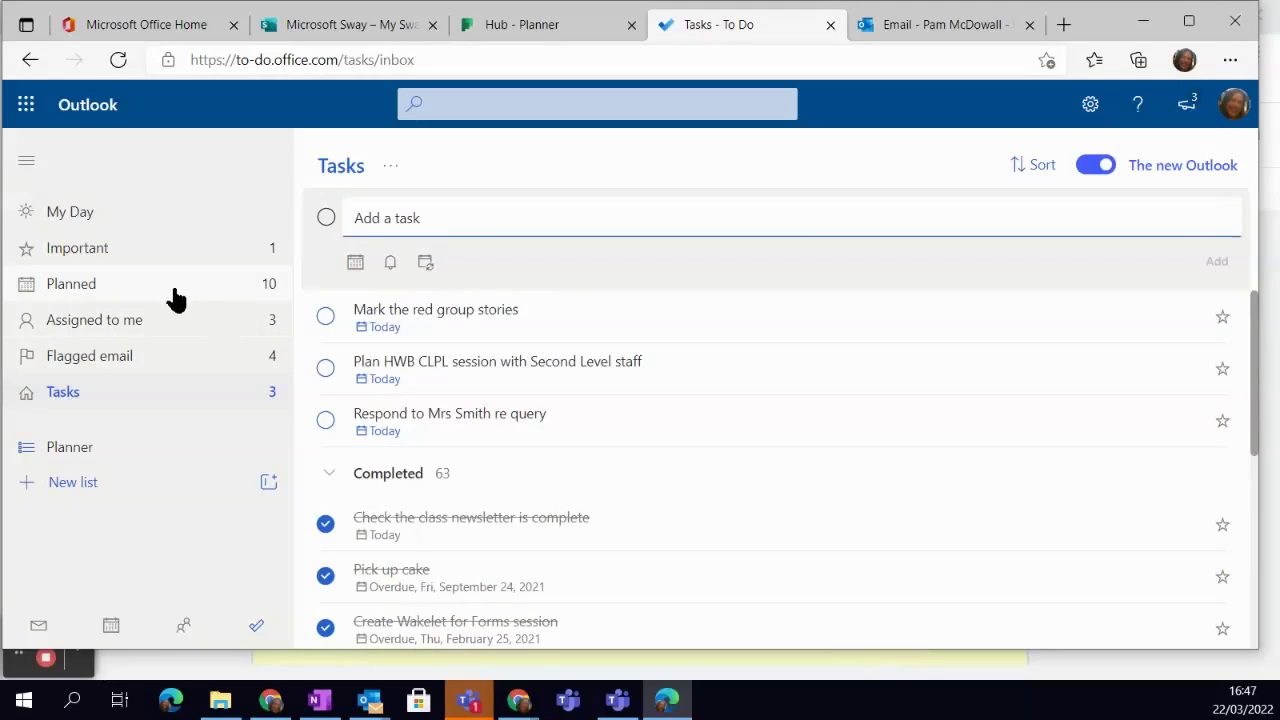
# - Add the six suggested tasks due today to My Day, including the Apple Education Talks invitation and the Working Party agenda
pyautogui.click(86, 214)
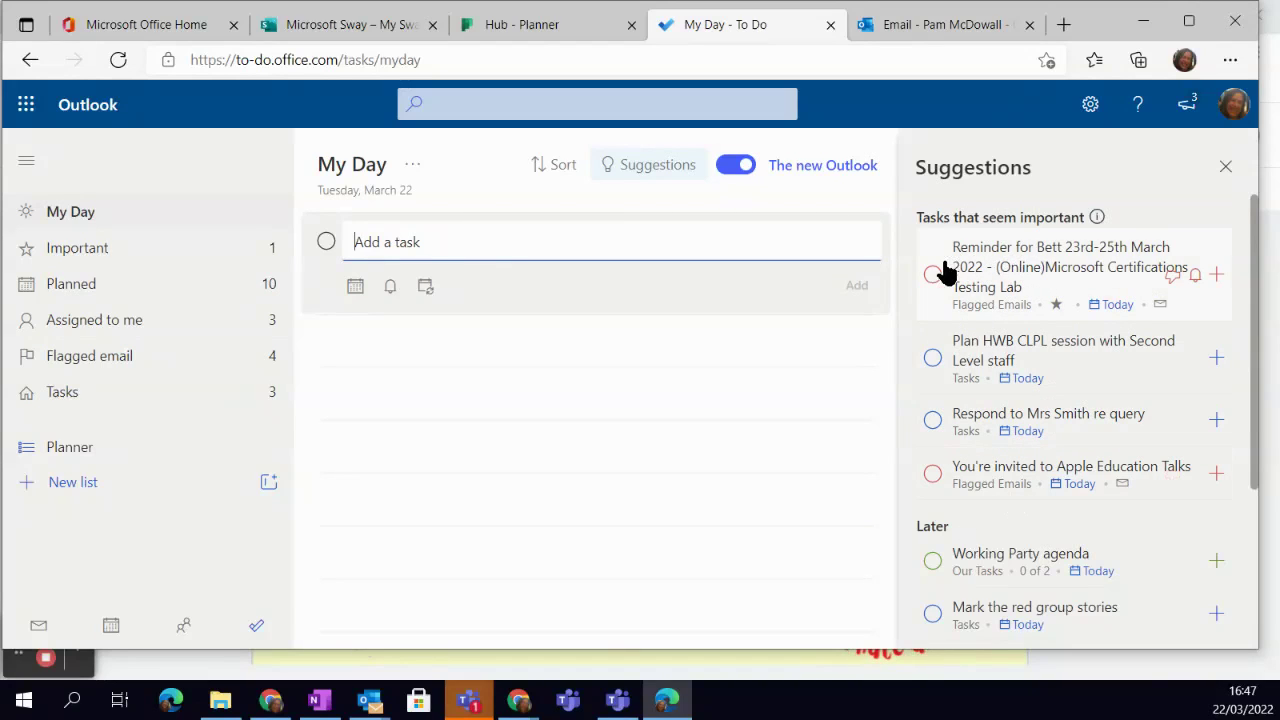
pyautogui.click(1218, 474)
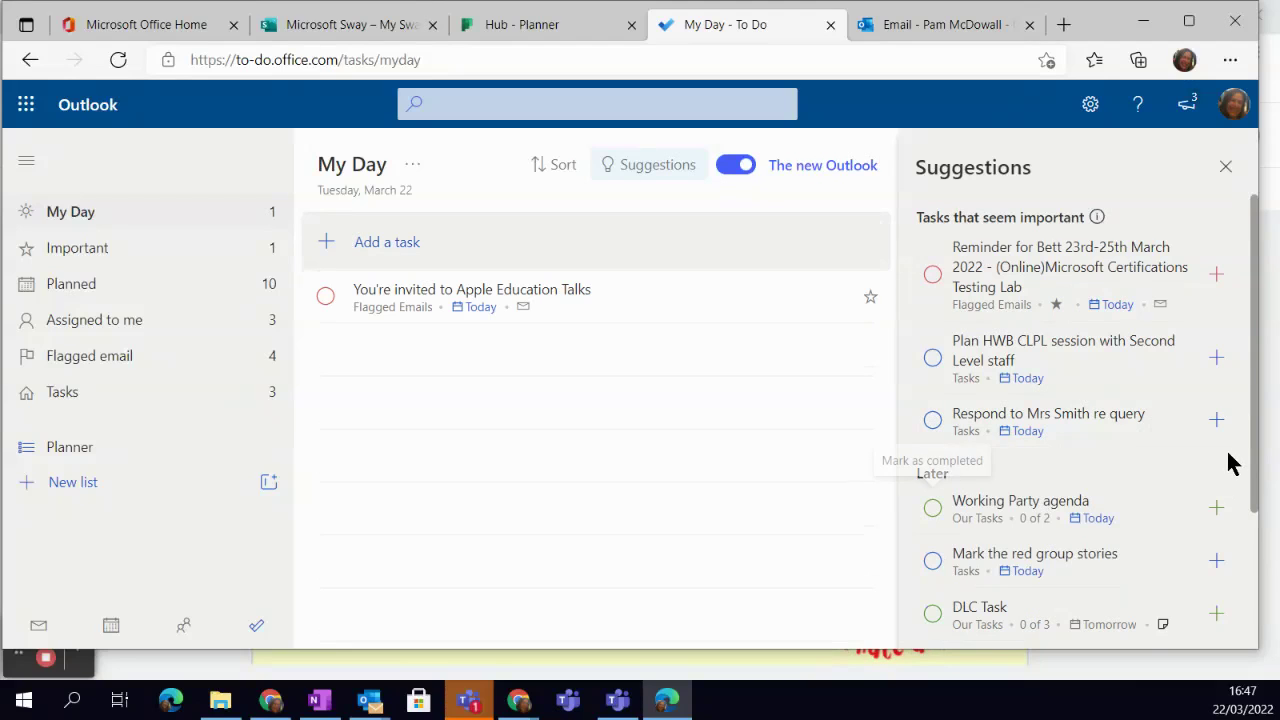
pyautogui.click(1218, 424)
pyautogui.click(1219, 364)
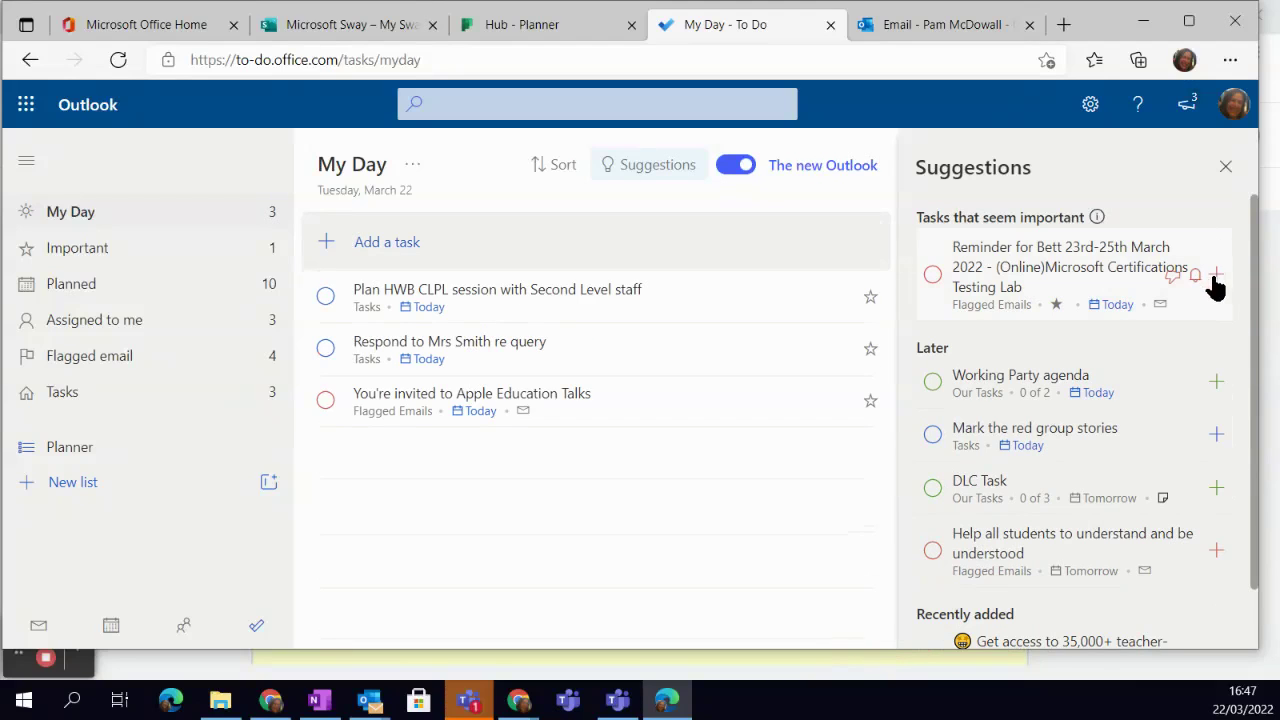
pyautogui.click(1217, 287)
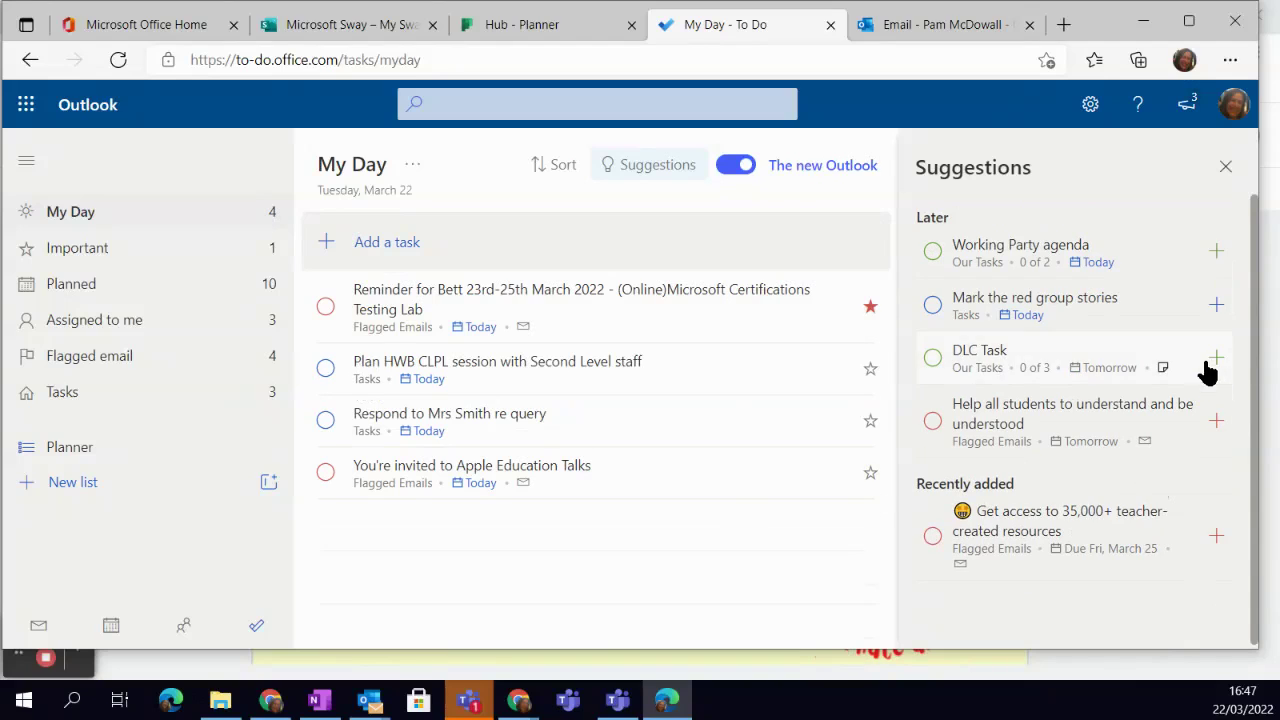
pyautogui.click(1217, 306)
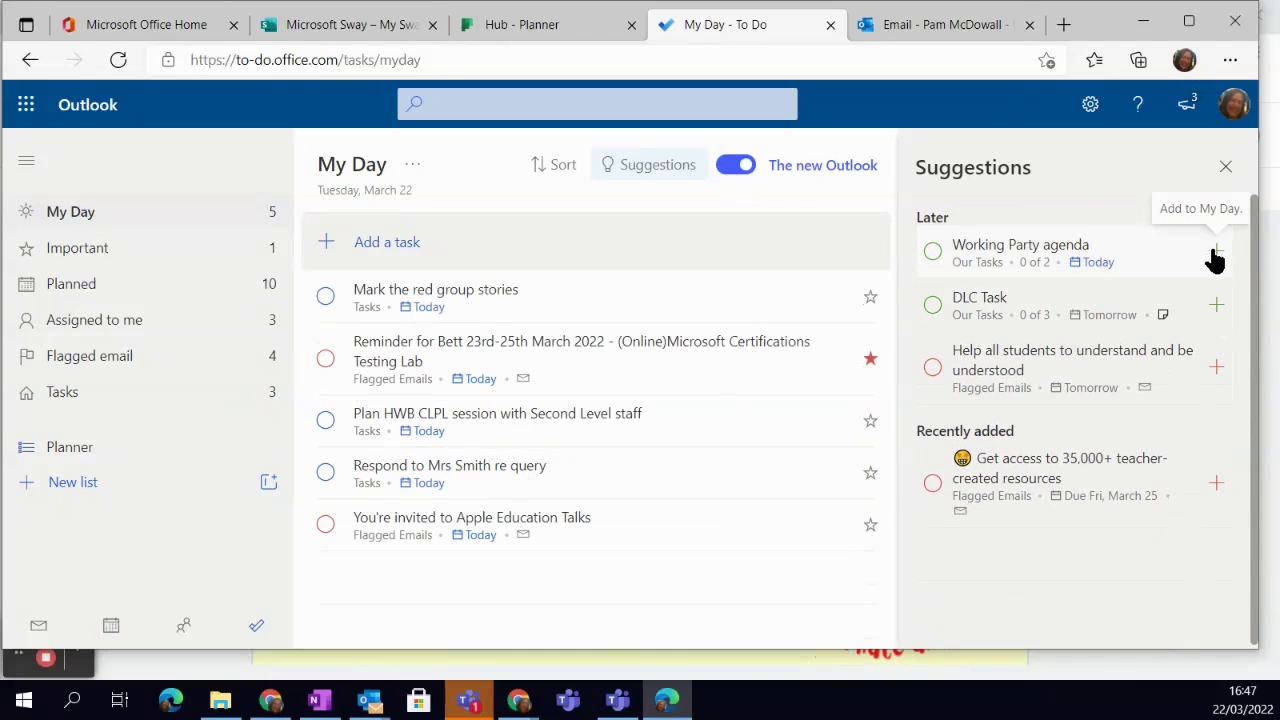
pyautogui.click(1216, 251)
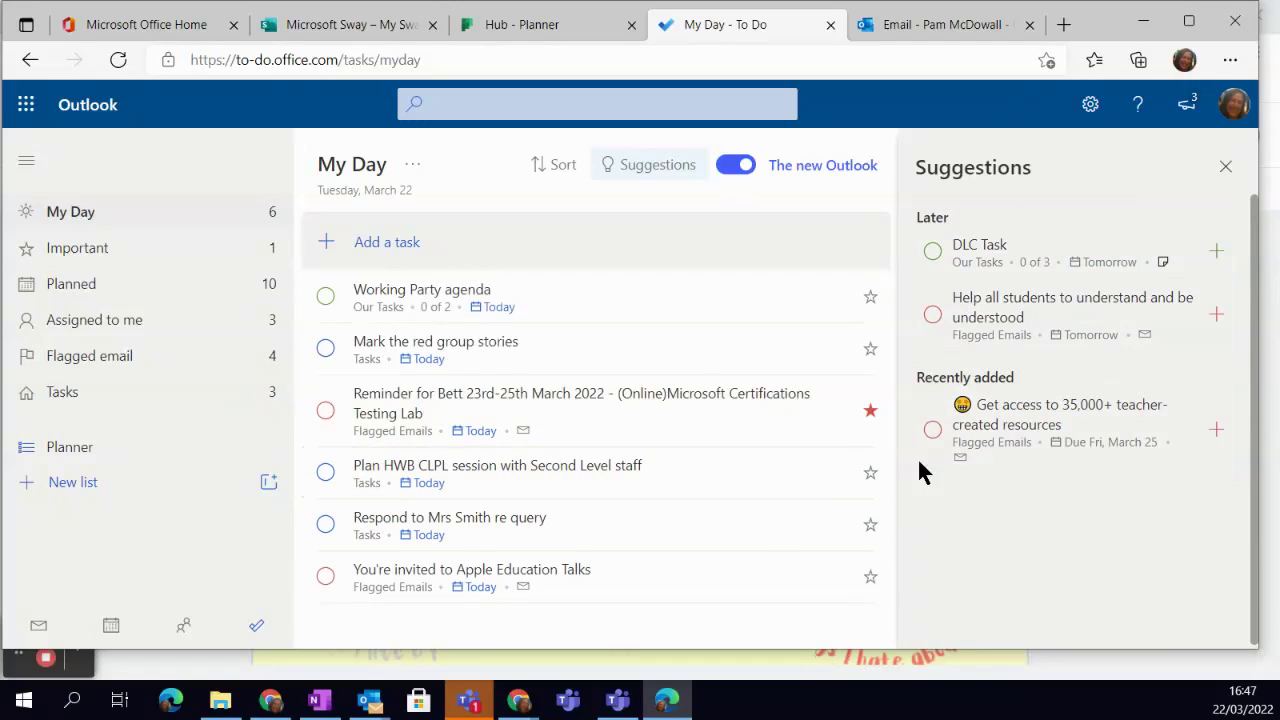
# - Check which Planned tasks due today are marked My Day, and switch to the Planner hub
pyautogui.click(77, 290)
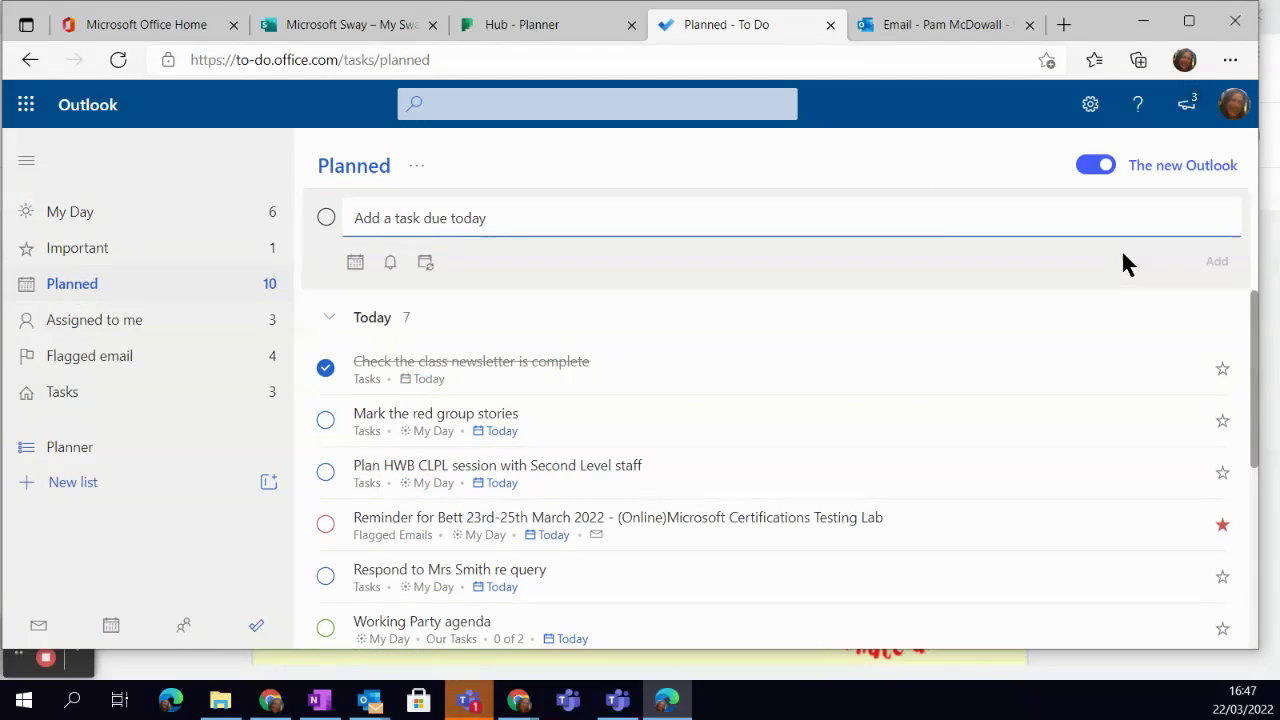
pyautogui.scroll(-1, 1120, 400)
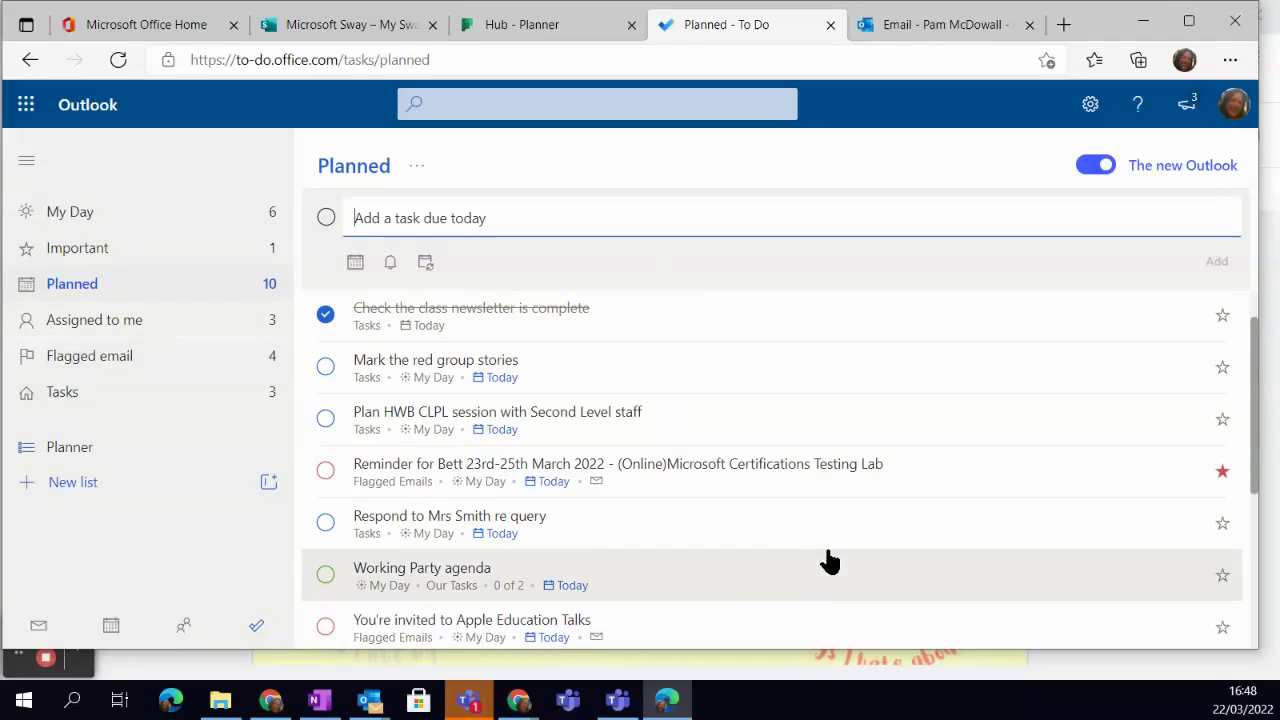
pyautogui.click(545, 23)
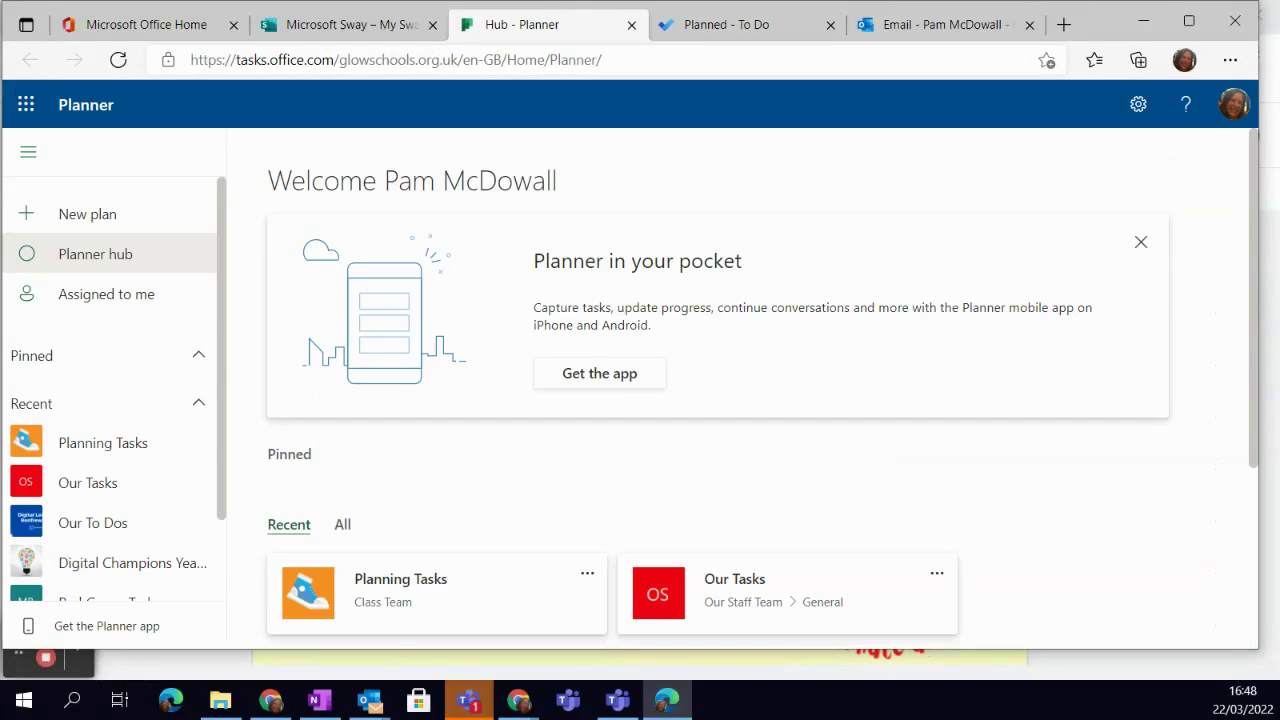
# - Look through the app launcher for Planner and To Do, and return to the Planner hub
pyautogui.click(26, 104)
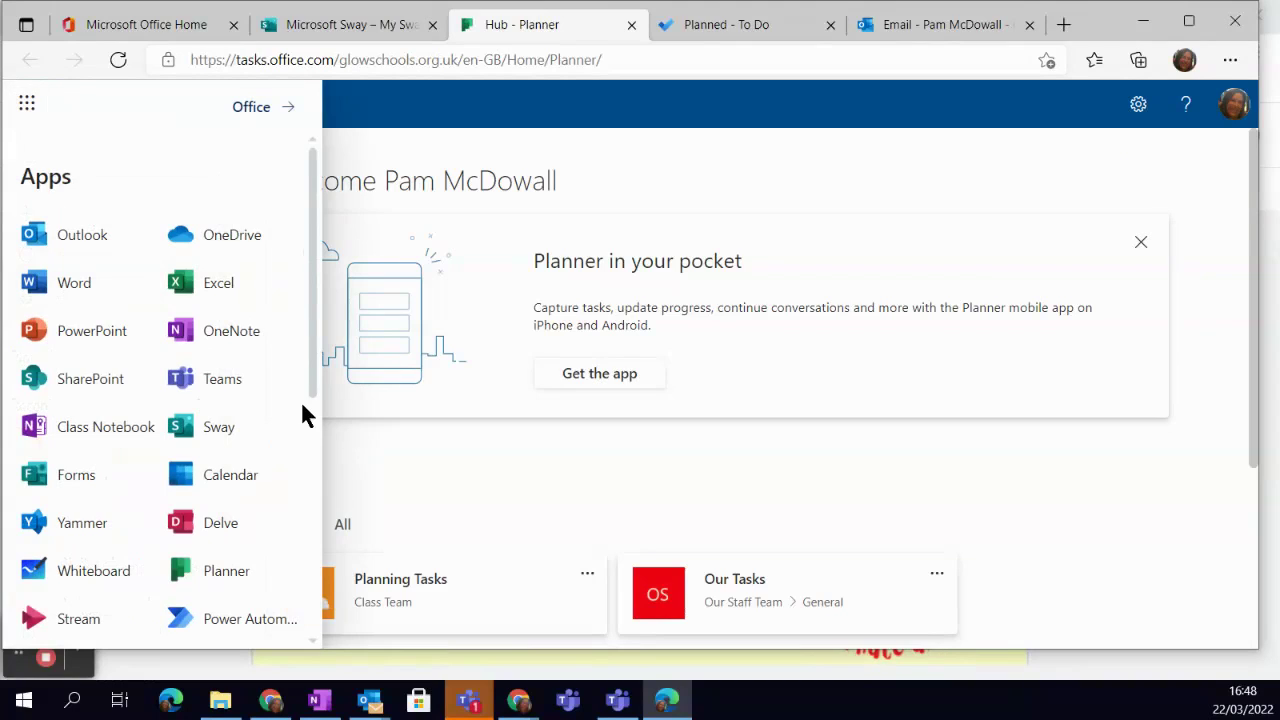
pyautogui.scroll(-1, 260, 480)
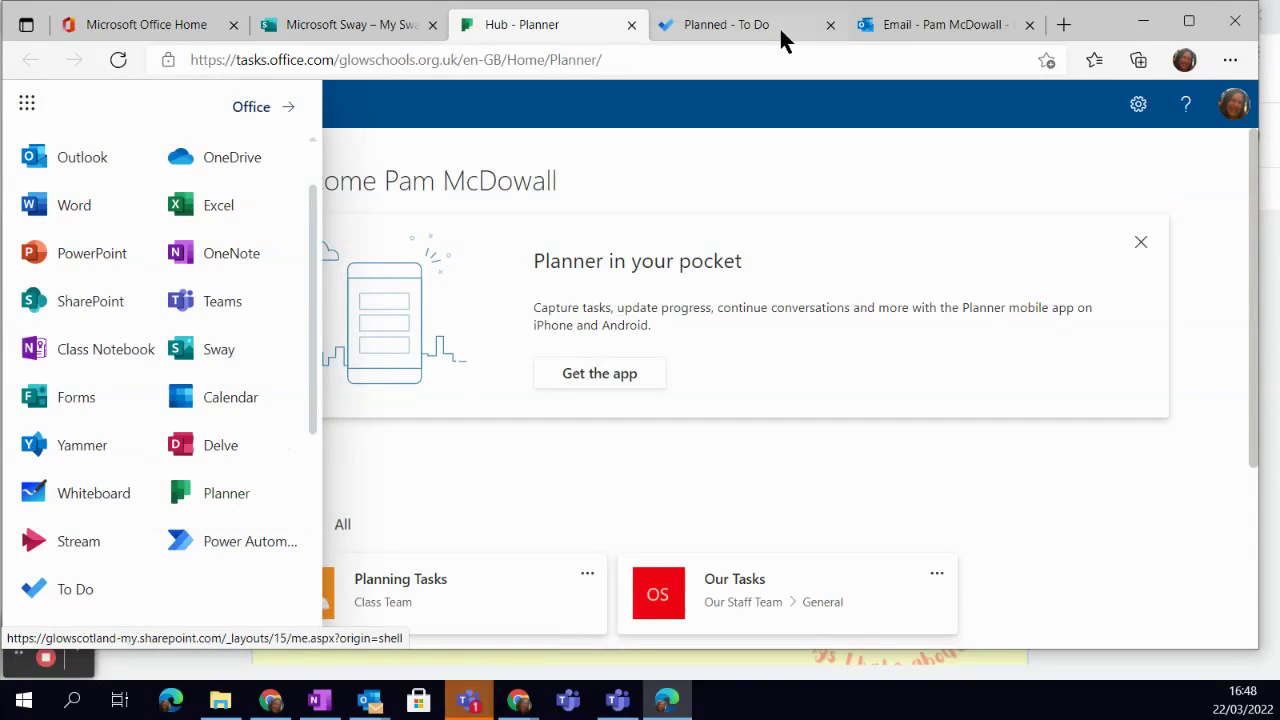
pyautogui.click(745, 25)
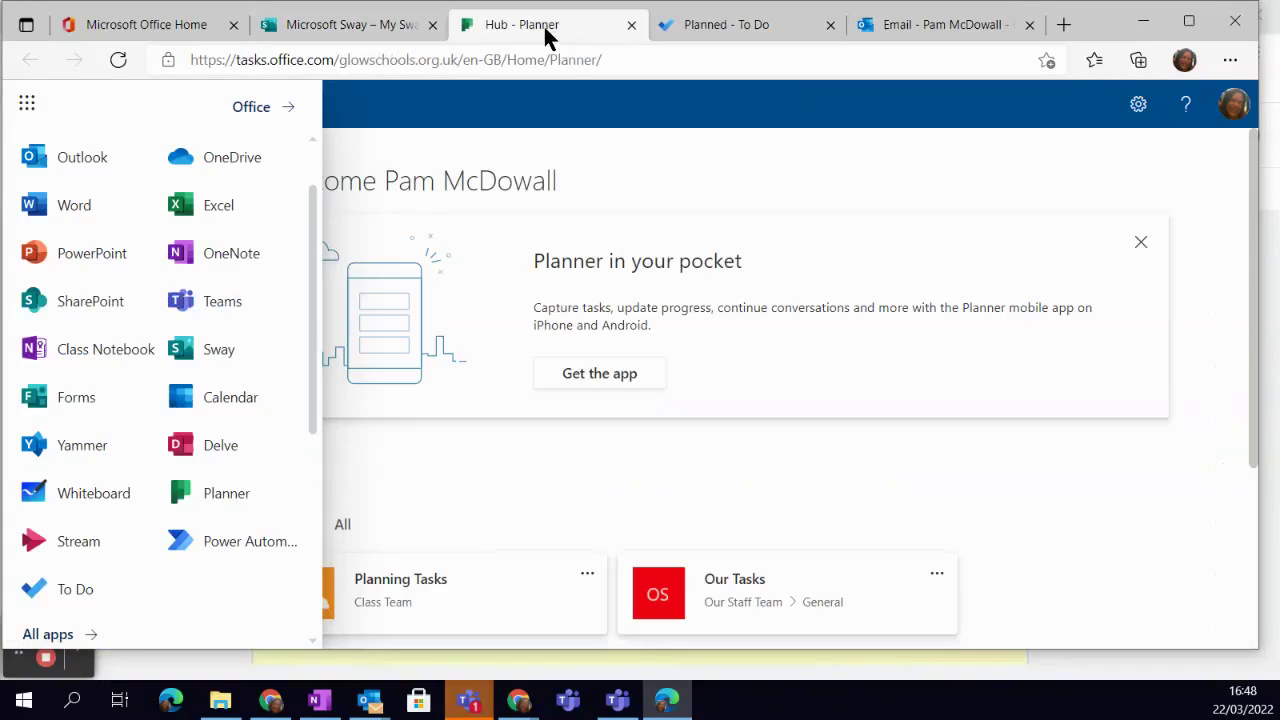
pyautogui.click(545, 30)
pyautogui.click(790, 165)
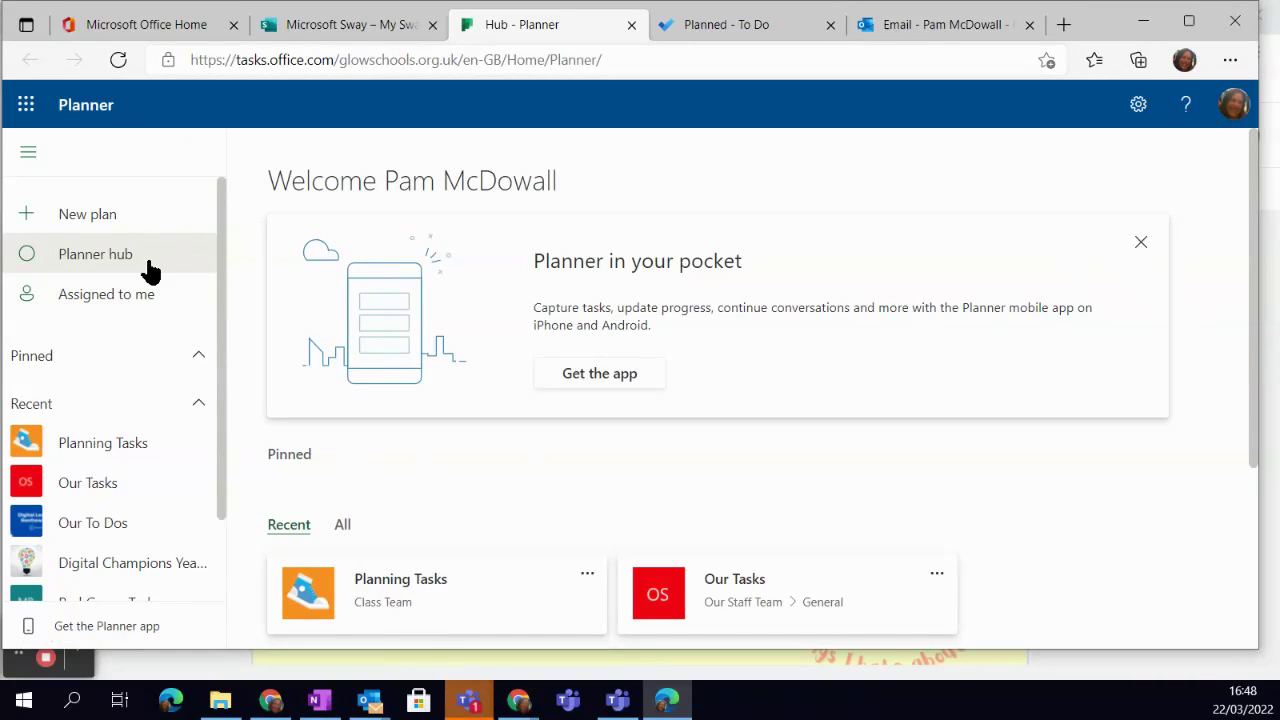
# - Review the not-started and completed tasks on the Assigned to me board
pyautogui.click(90, 300)
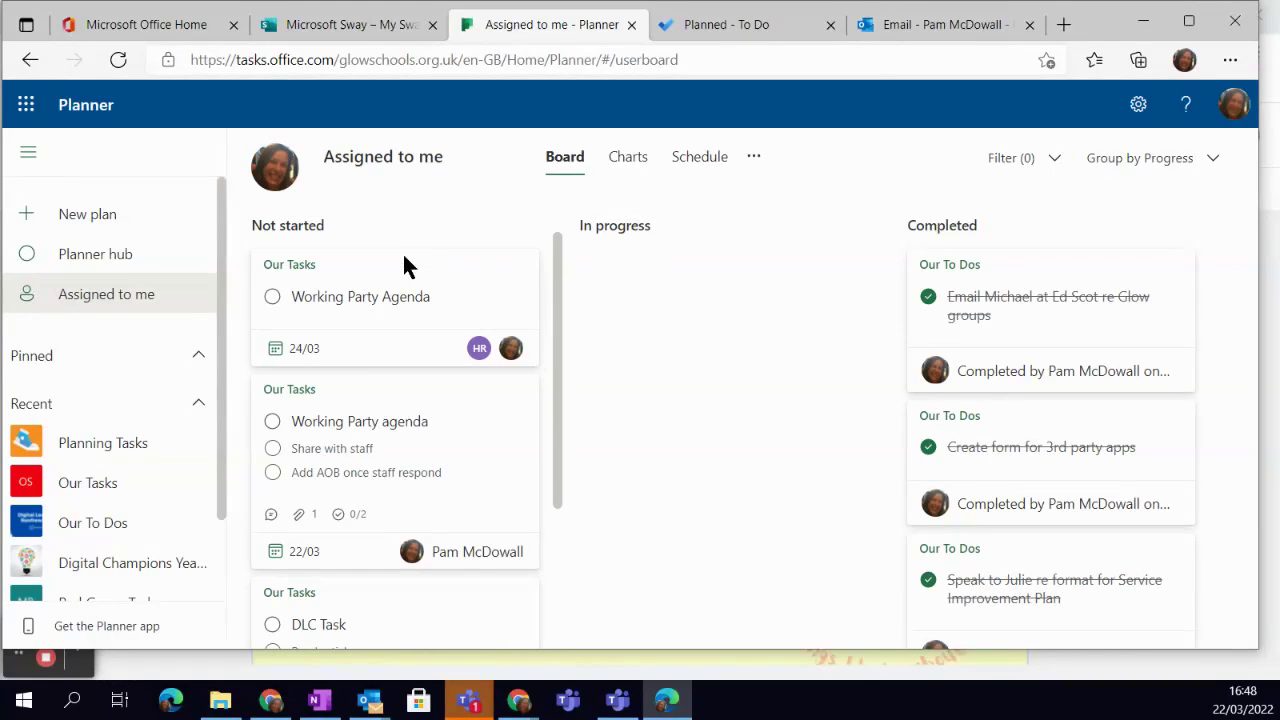
pyautogui.scroll(-2, 500, 623)
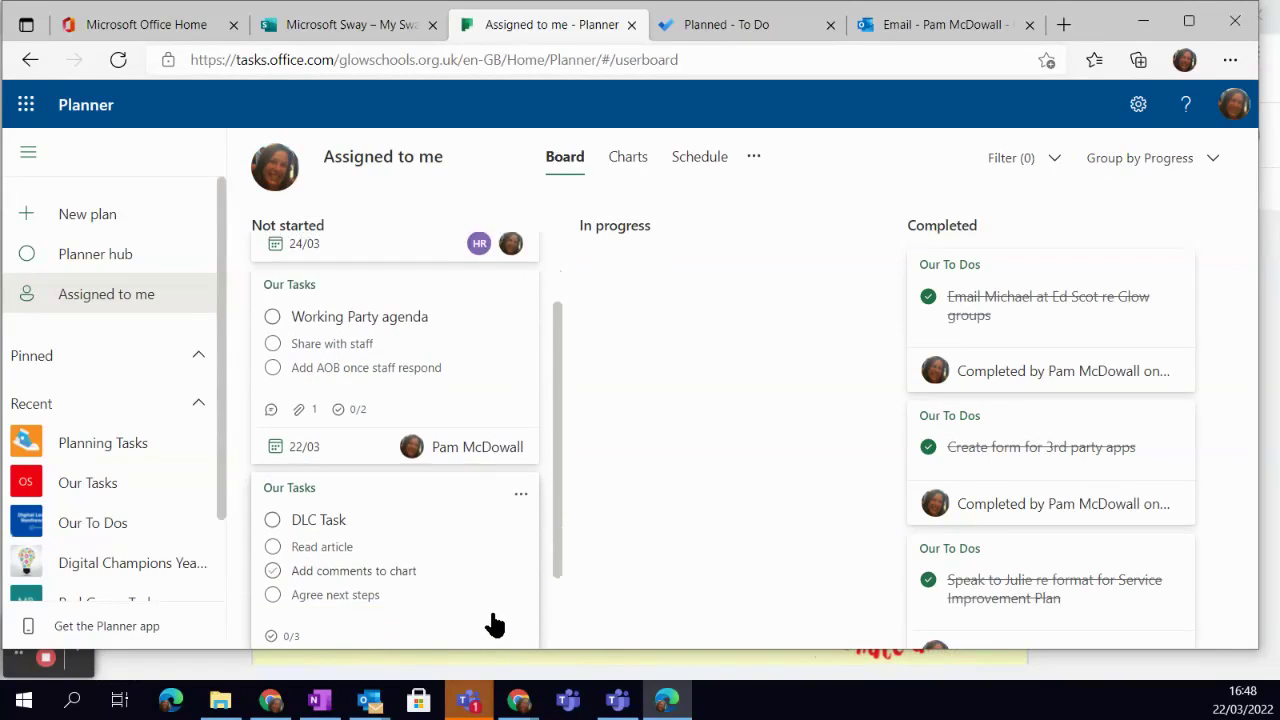
pyautogui.scroll(2, 443, 500)
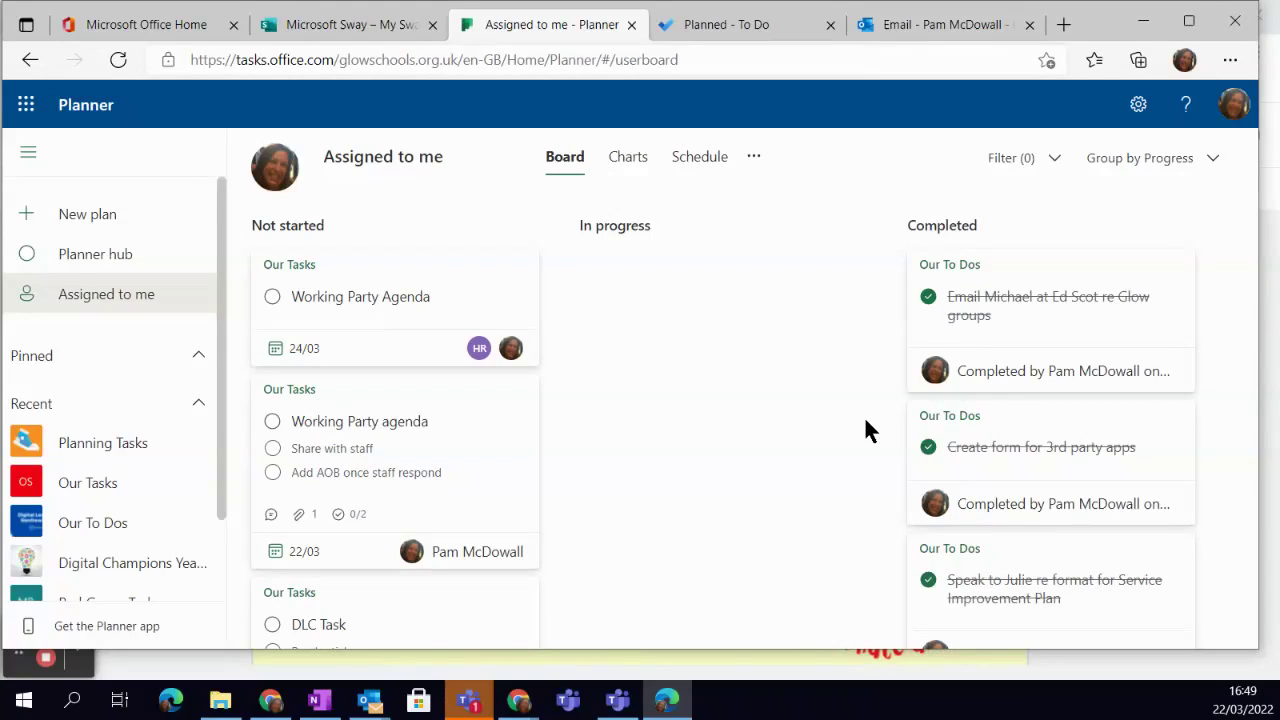
# - Create a new plan named "P5 Tasks" in the existing Microsoft 365 group Class Team
pyautogui.click(70, 216)
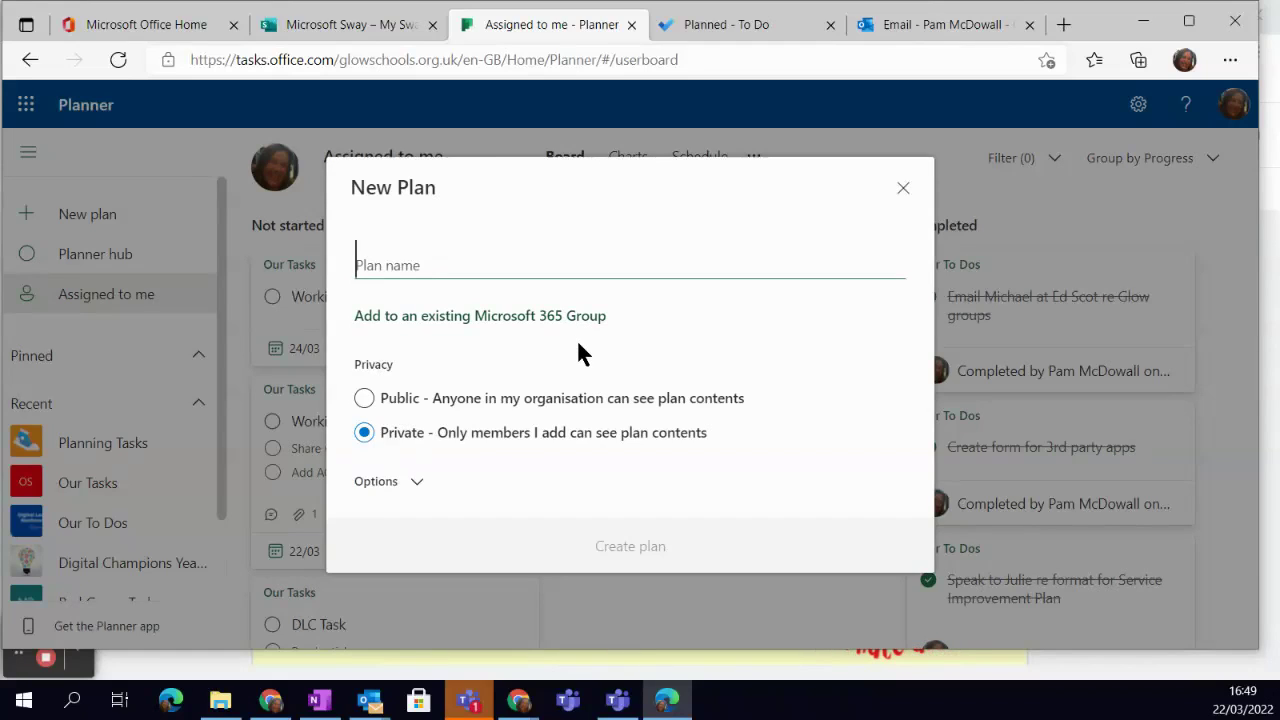
pyautogui.write('P')
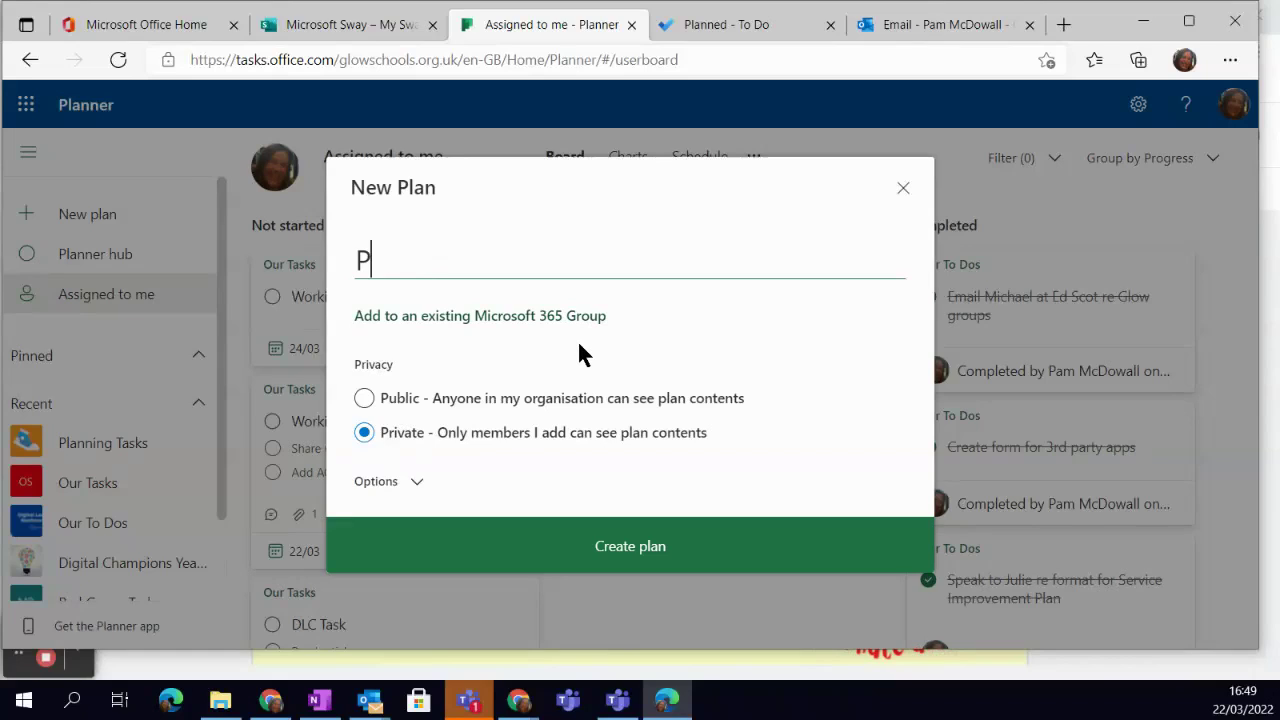
pyautogui.write('5 Tasks')
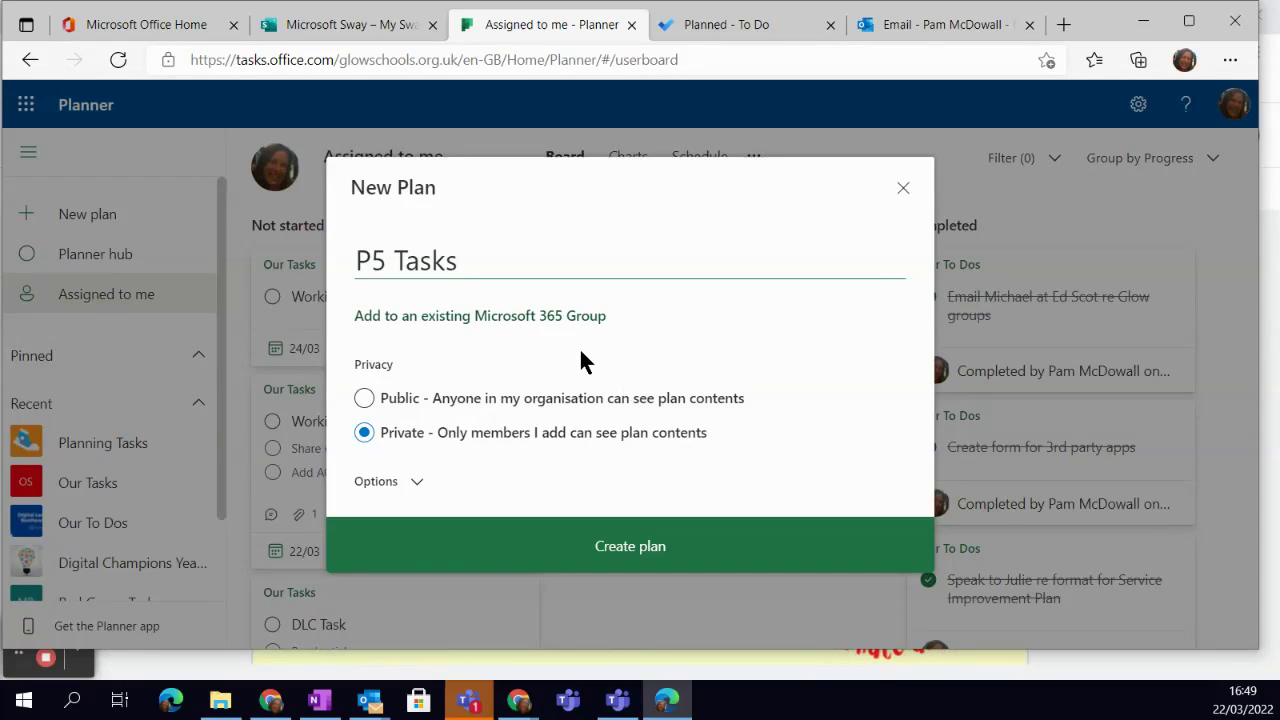
pyautogui.click(580, 317)
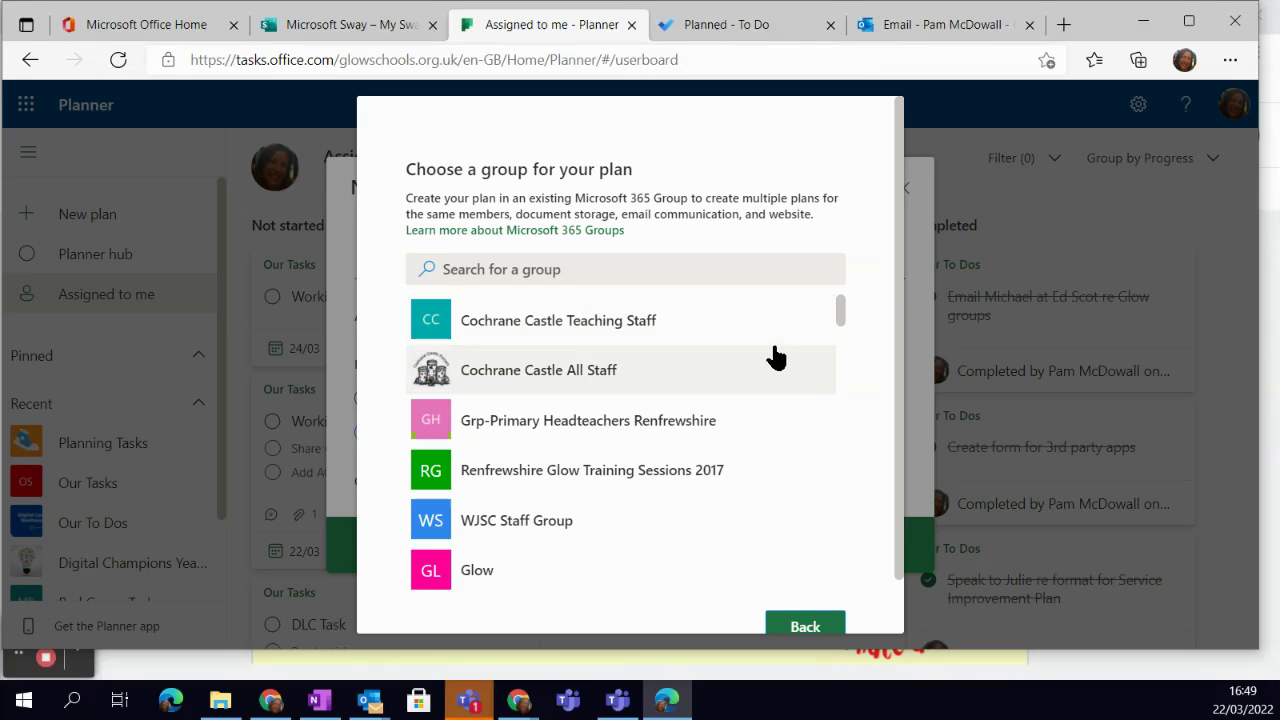
pyautogui.scroll(-4, 773, 355)
pyautogui.scroll(-5, 773, 355)
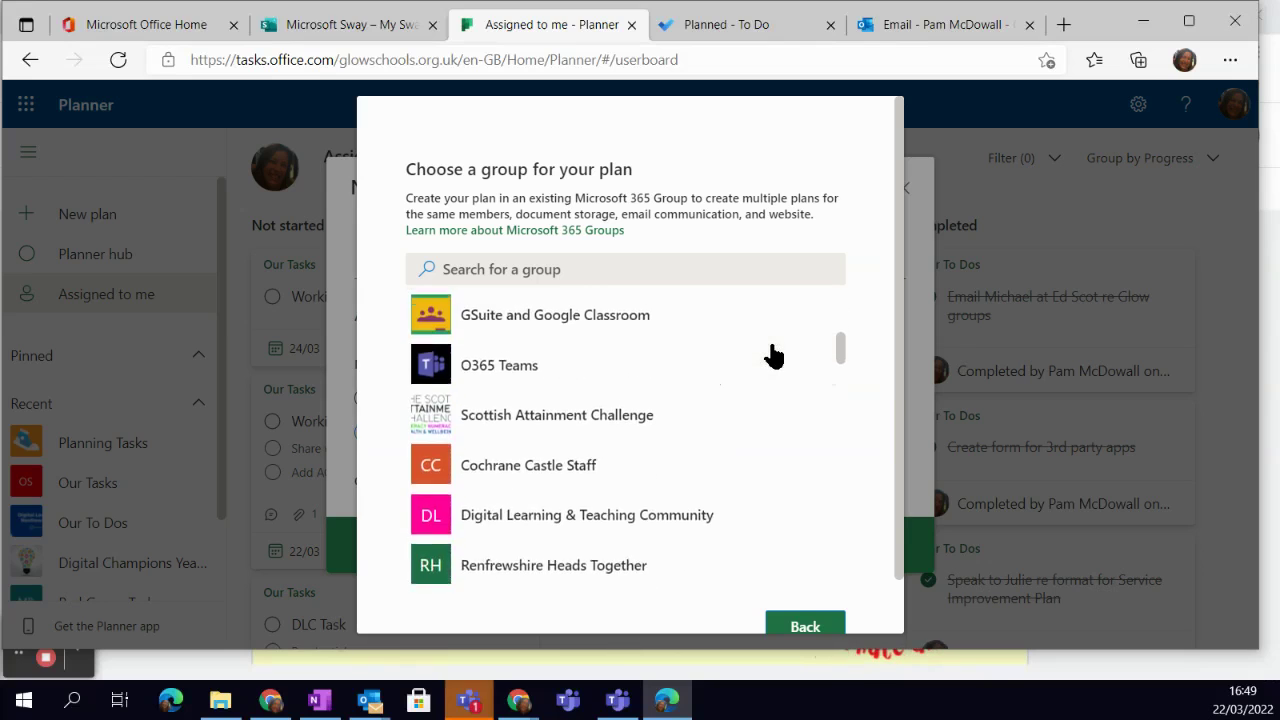
pyautogui.scroll(-5, 775, 363)
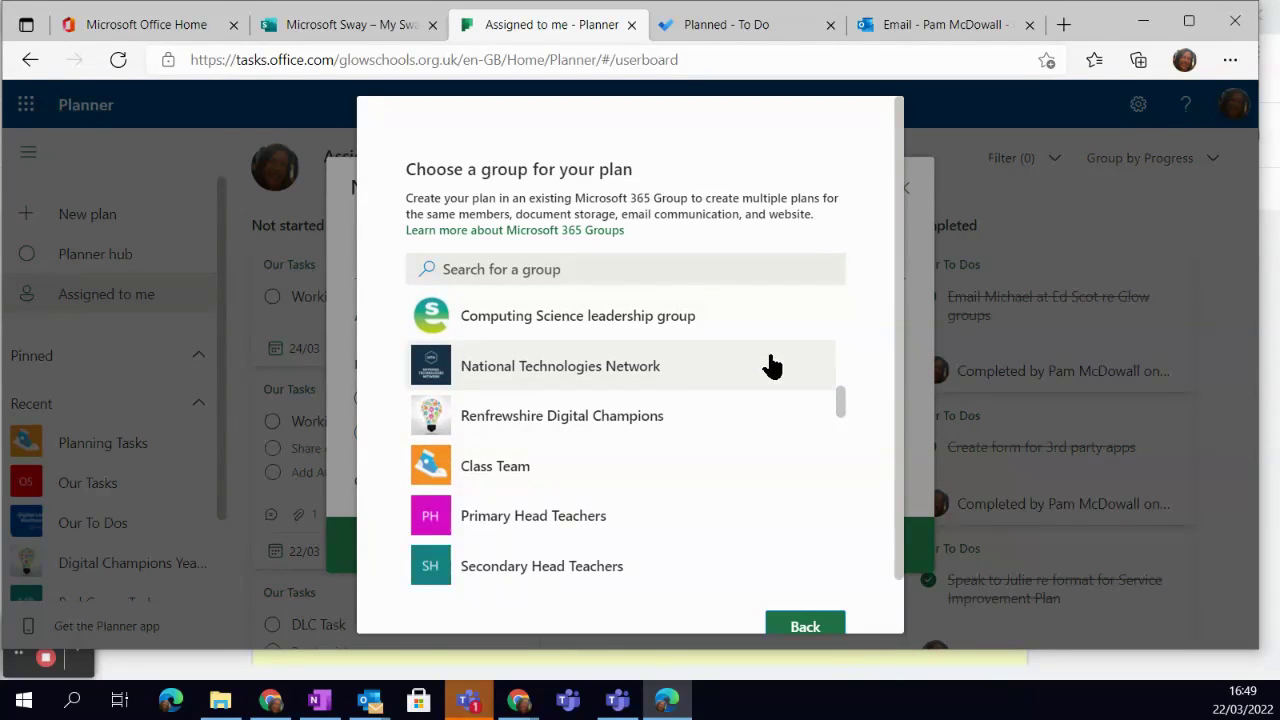
pyautogui.click(476, 478)
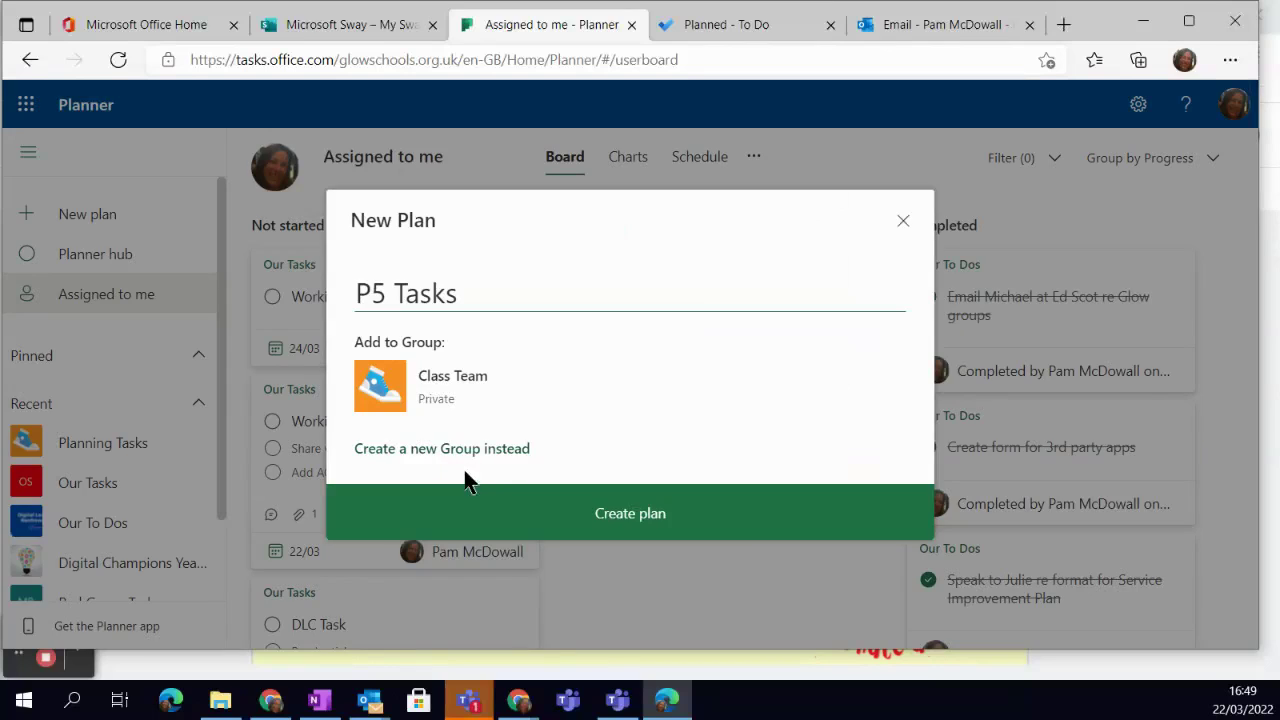
pyautogui.click(634, 518)
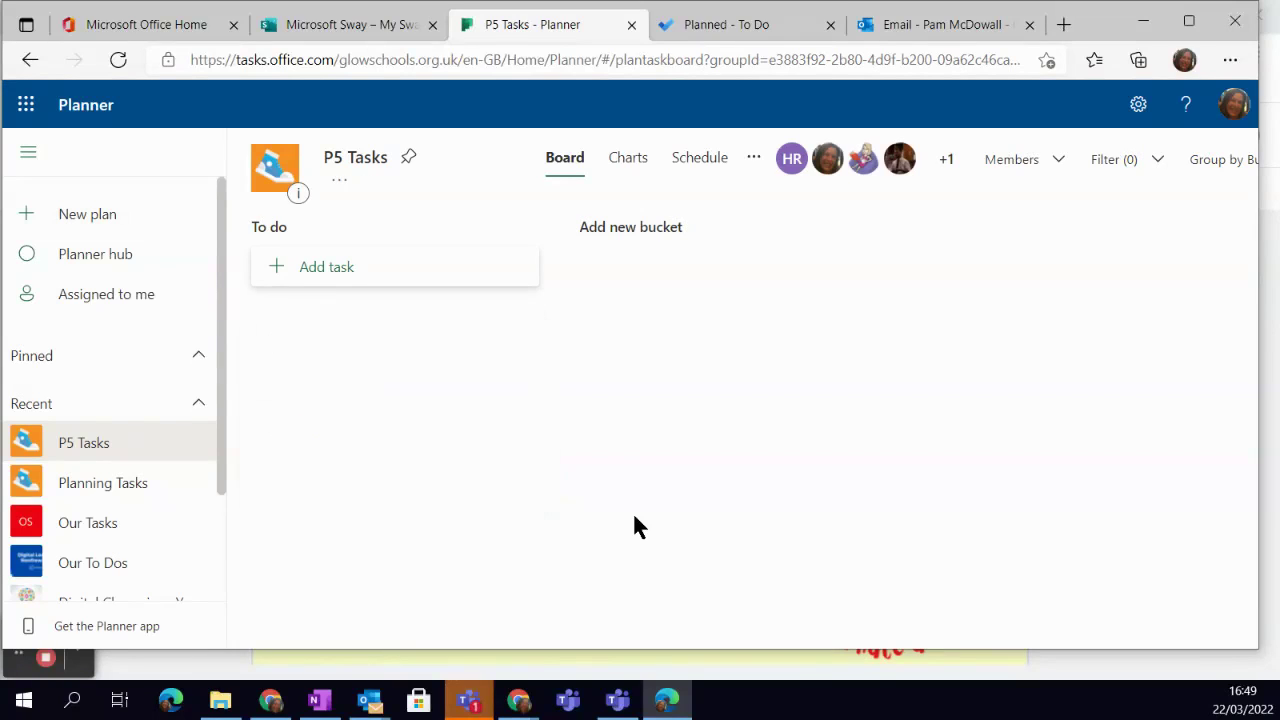
# - Enter a new task "Agree the front cover of booklet" in the To do bucket, with due date 25/03
pyautogui.click(326, 276)
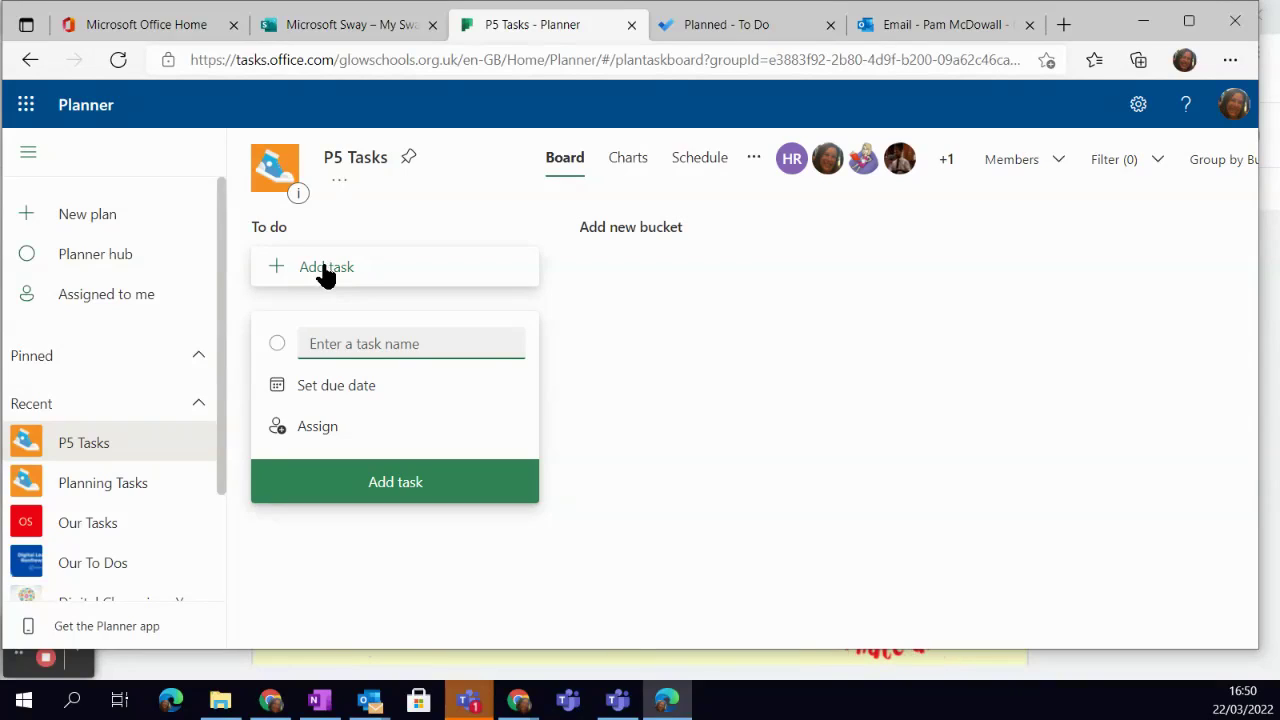
pyautogui.write('Agree the')
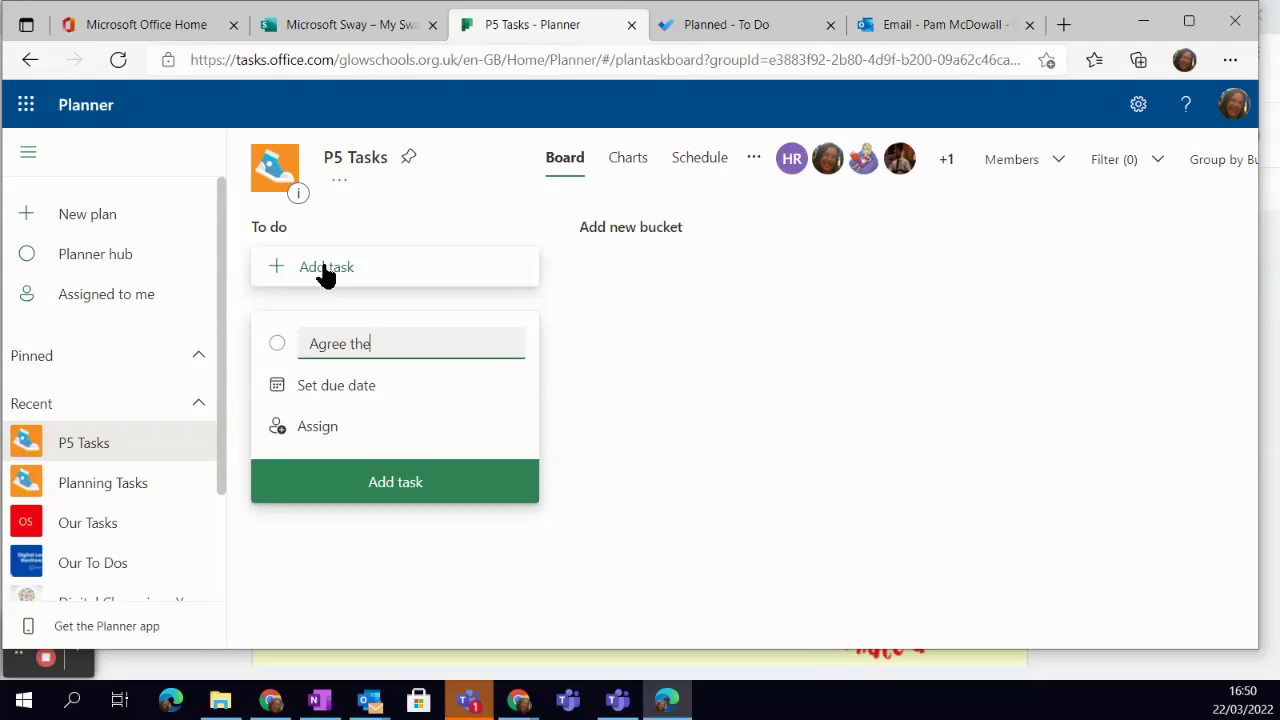
pyautogui.write(' front cover')
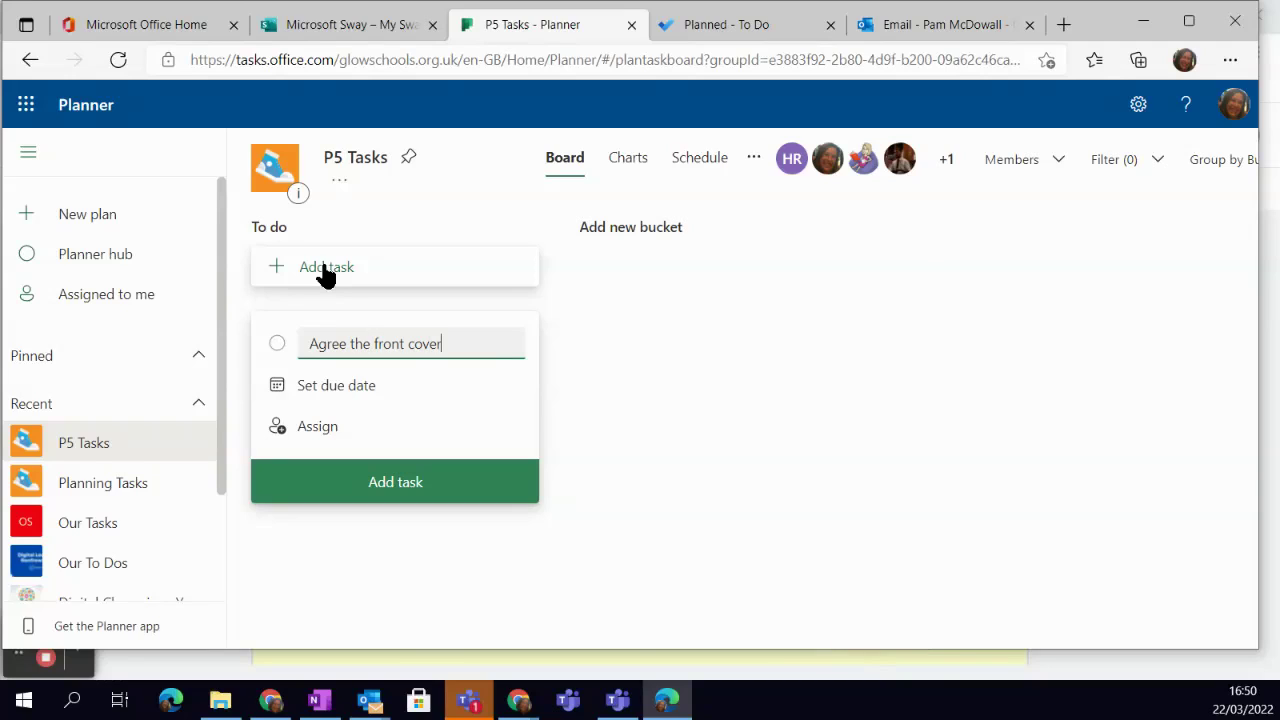
pyautogui.write(' of booklet')
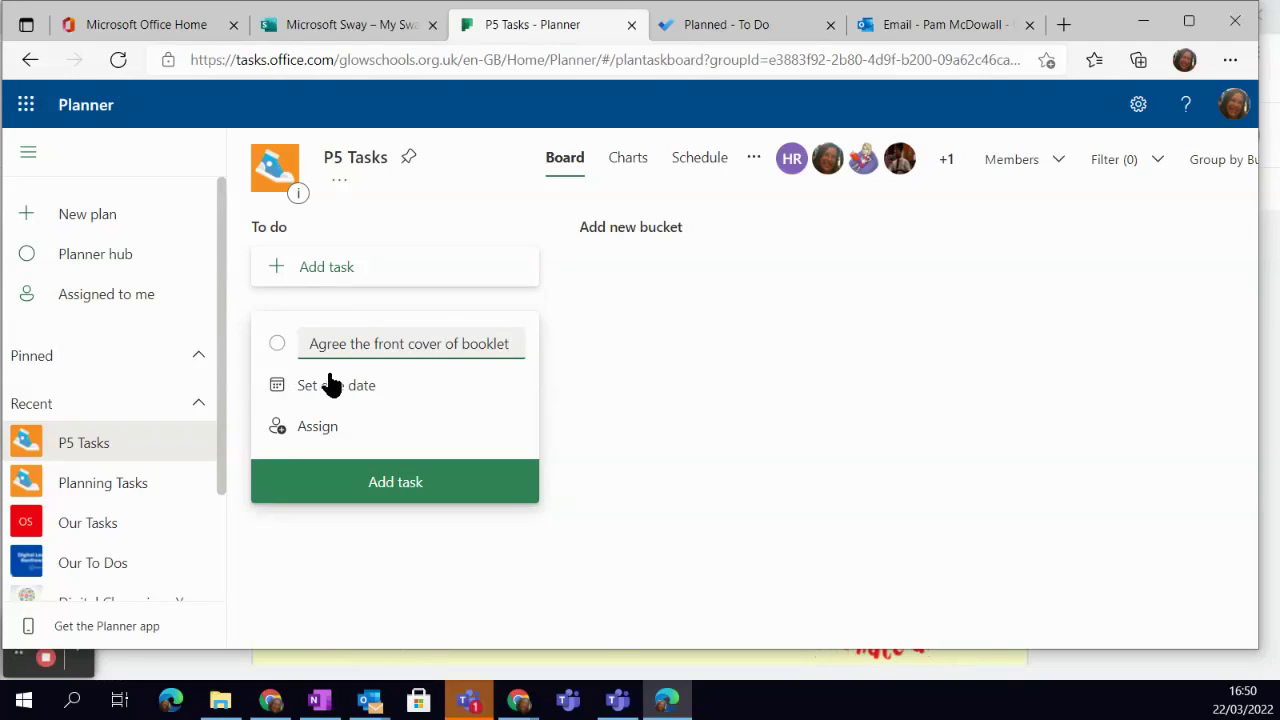
pyautogui.click(349, 406)
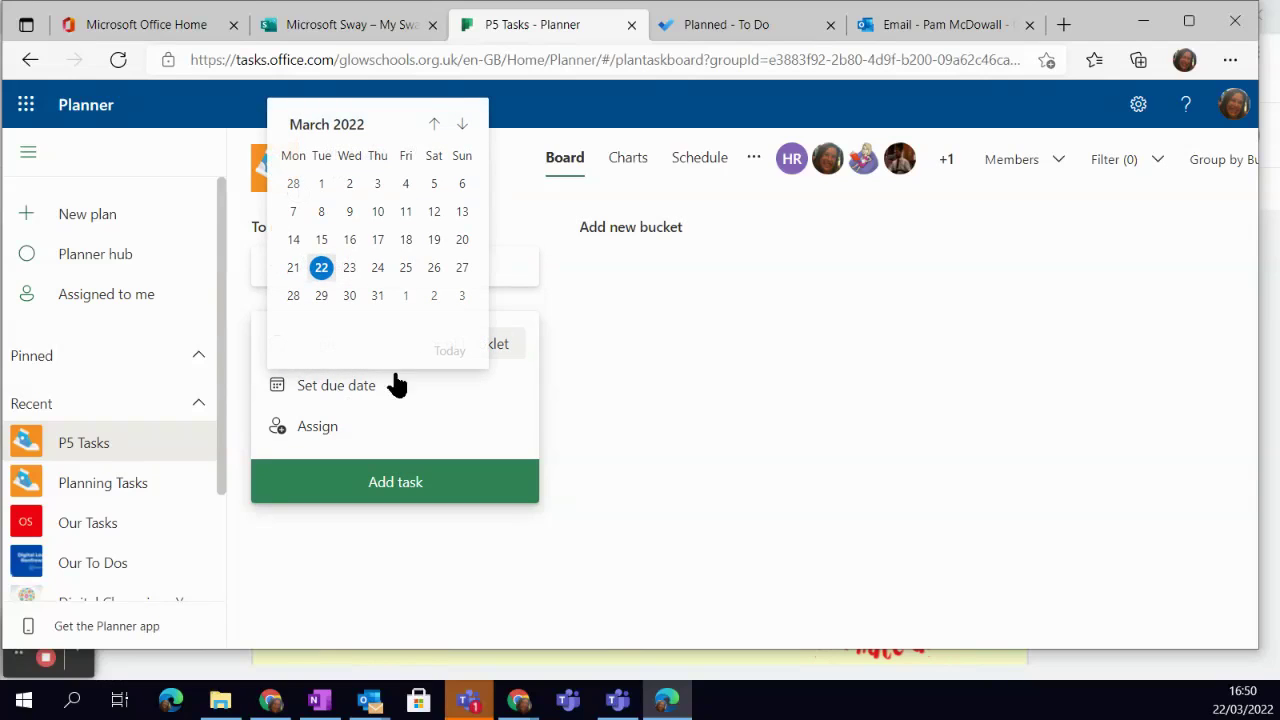
pyautogui.click(405, 270)
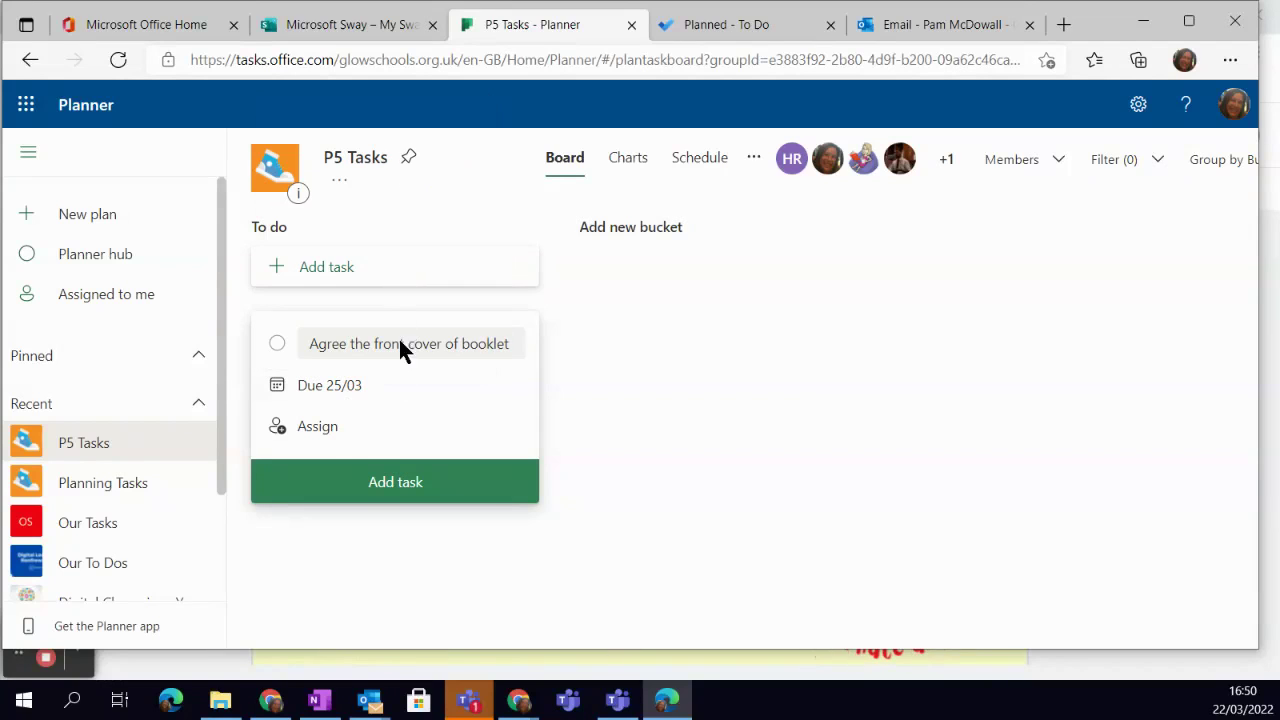
# - Assign the new task to the last three suggested members, including Test Child, and add it to the plan
pyautogui.click(325, 434)
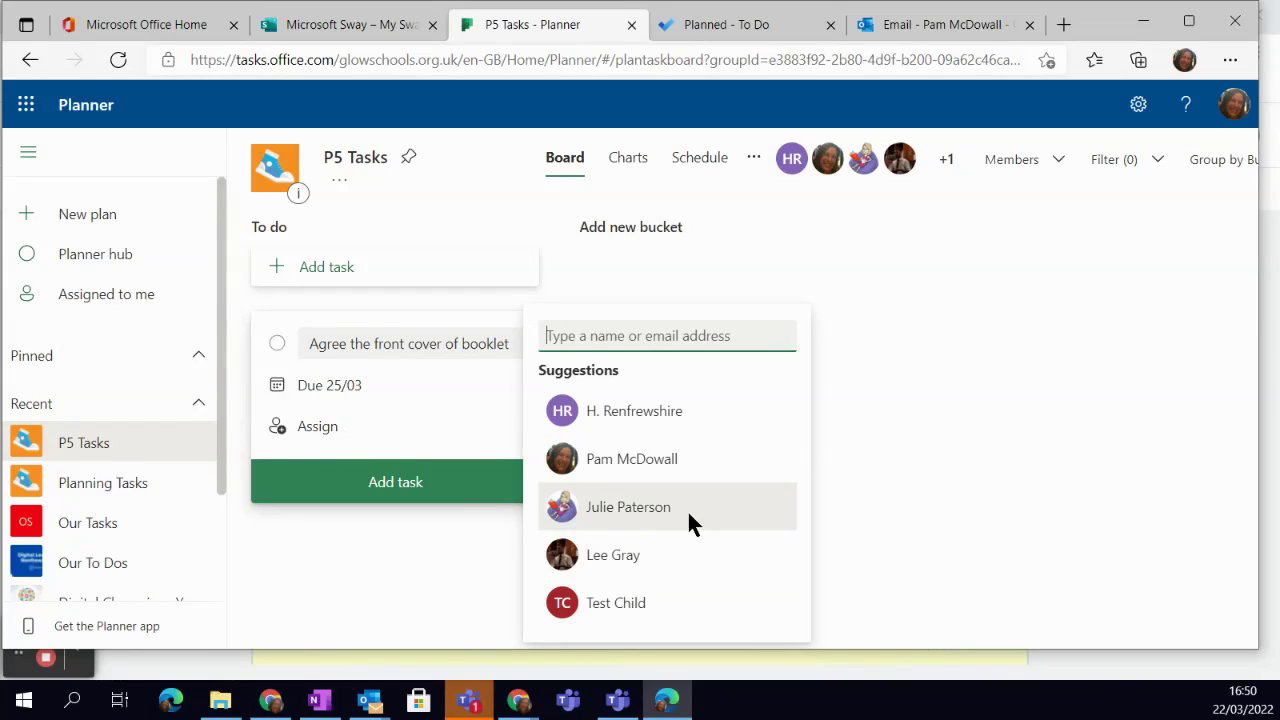
pyautogui.click(629, 512)
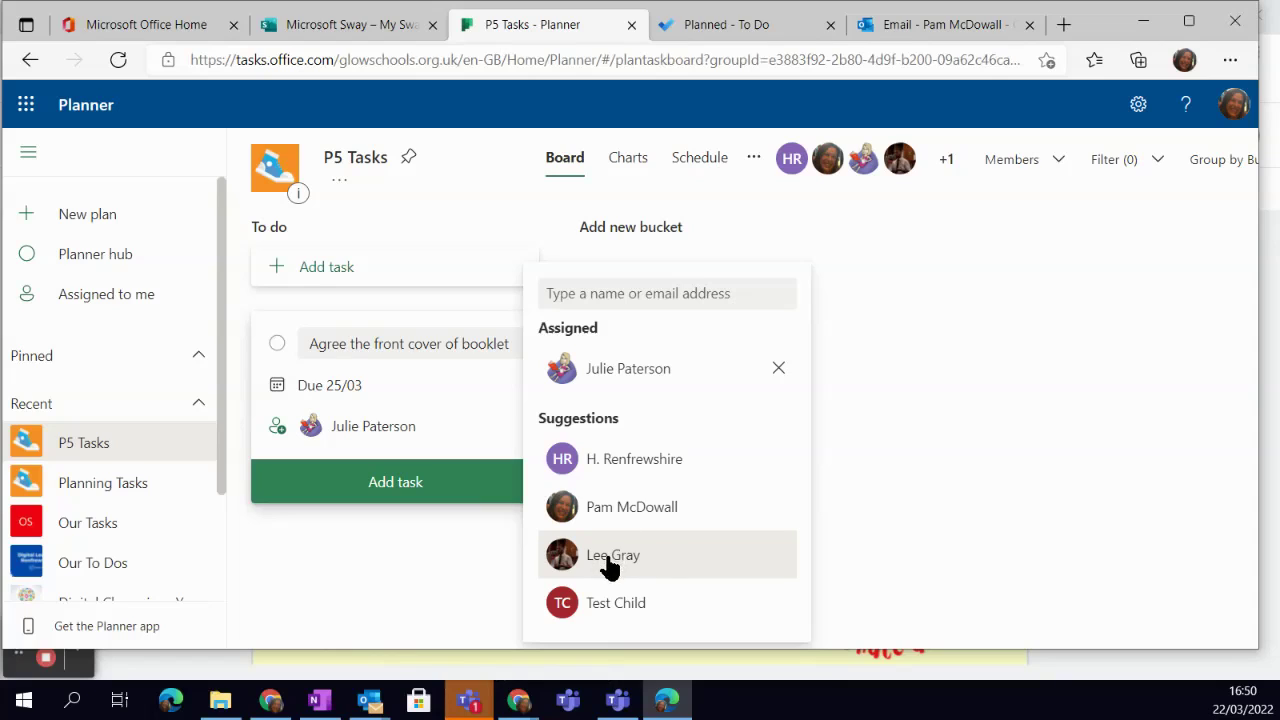
pyautogui.click(610, 563)
pyautogui.click(612, 608)
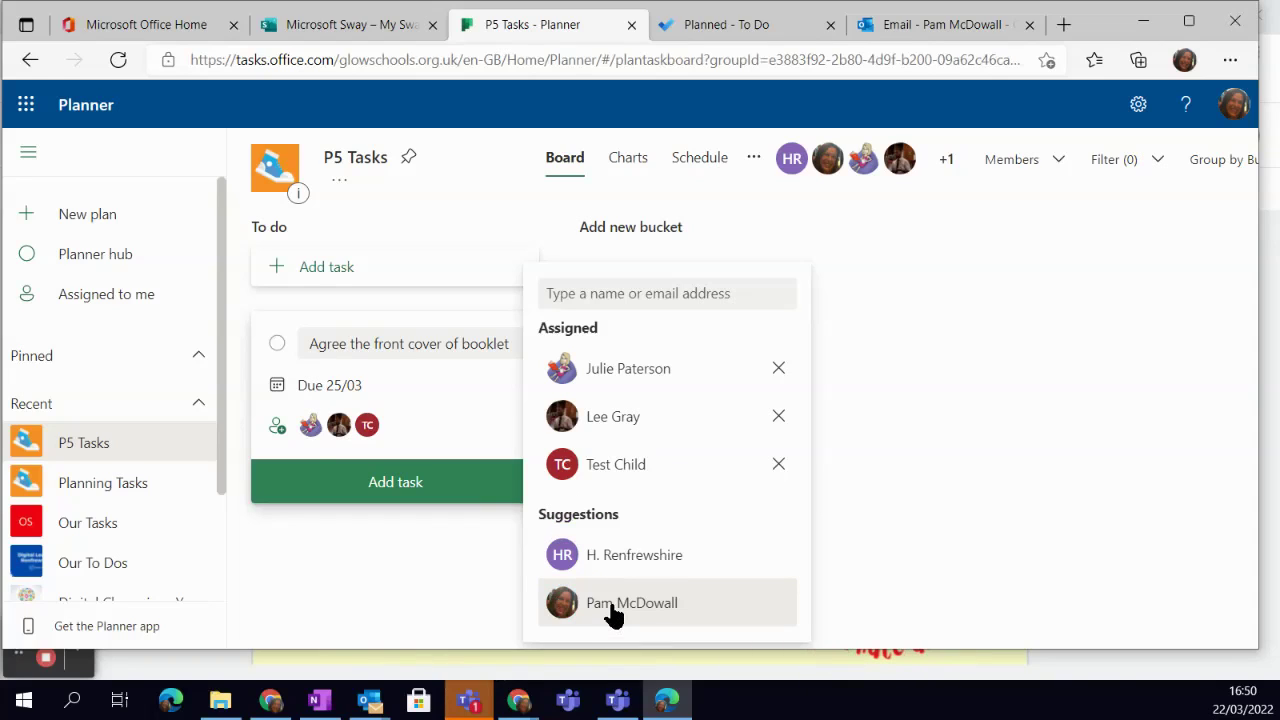
pyautogui.click(396, 484)
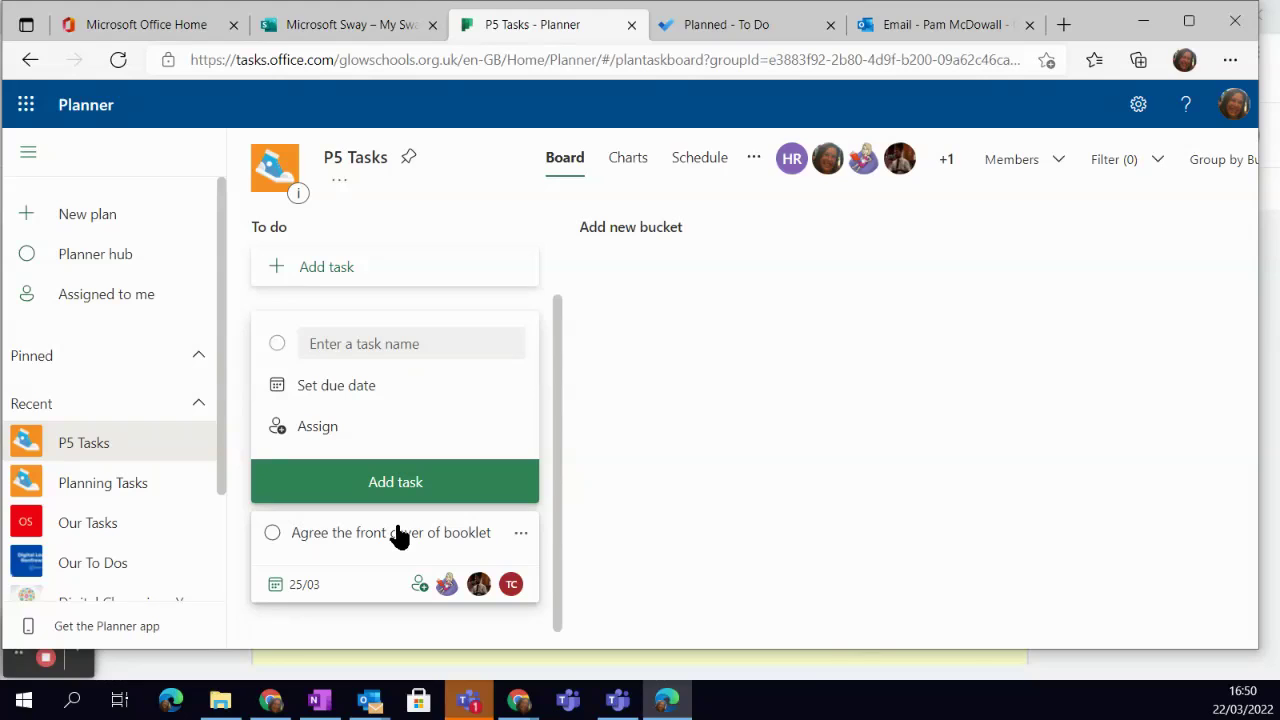
# - Switch to Outlook to look over the inbox, and return to the P5 Tasks plan in Planner
pyautogui.click(945, 25)
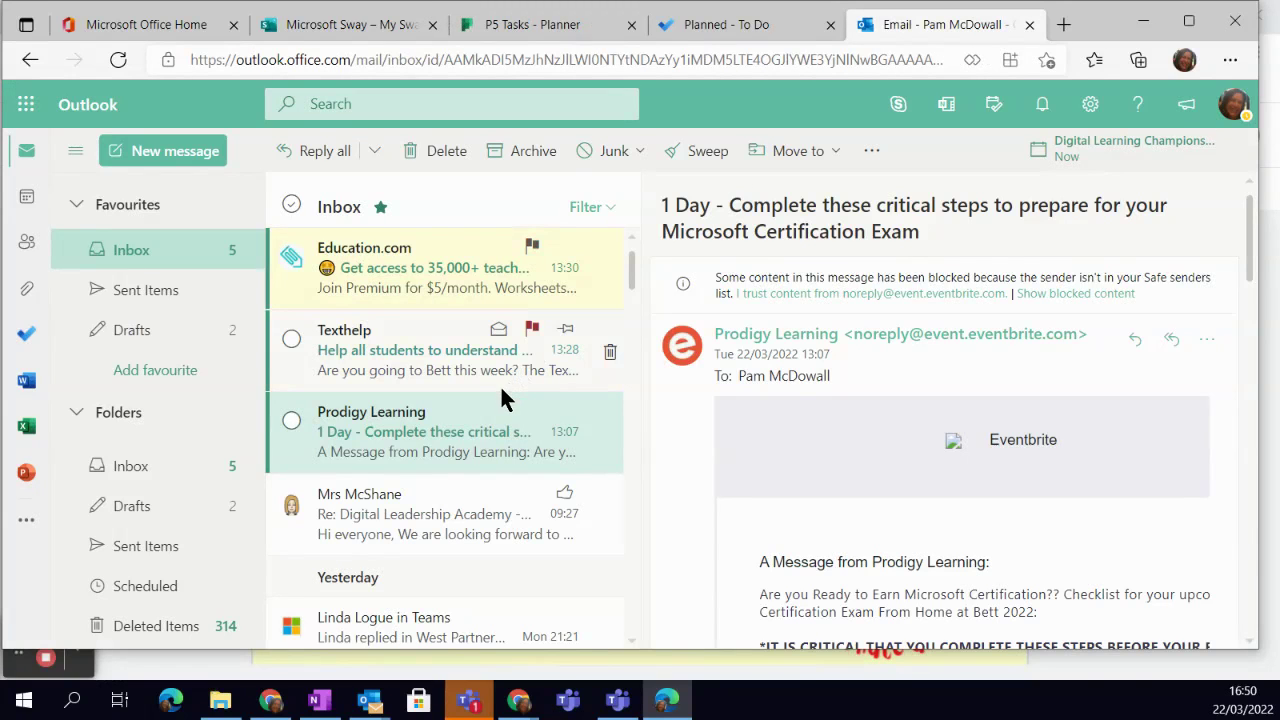
pyautogui.scroll(-3, 500, 388)
pyautogui.scroll(3, 502, 388)
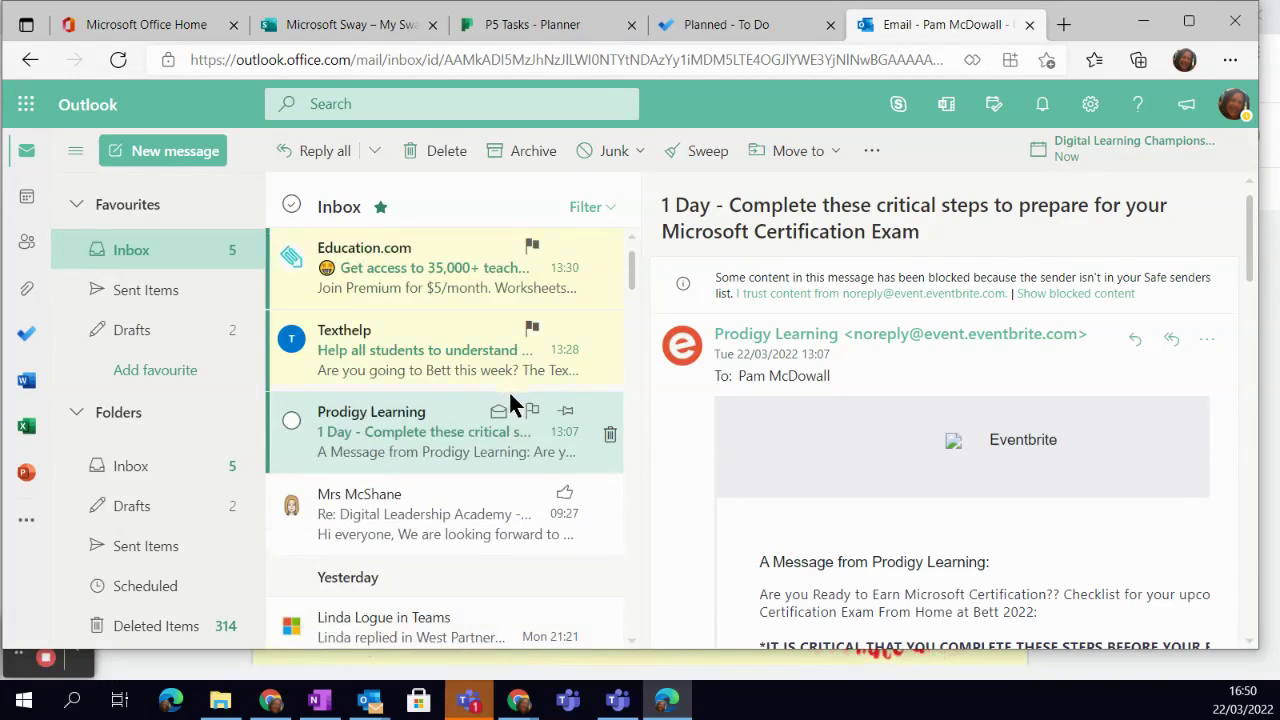
pyautogui.click(545, 20)
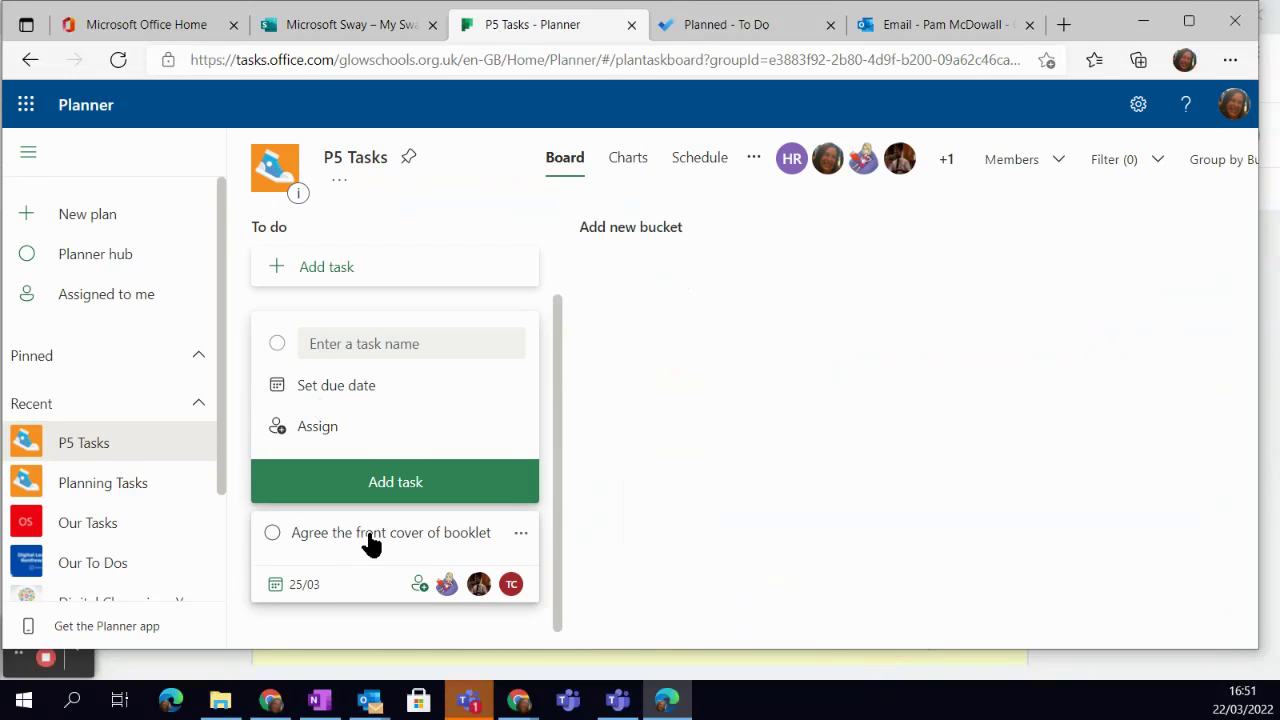
# - Open the details of "Agree the front cover of booklet" and enter the checklist items "Step 1 agree image" and "Step 2 add to presentation"
pyautogui.press('Escape')
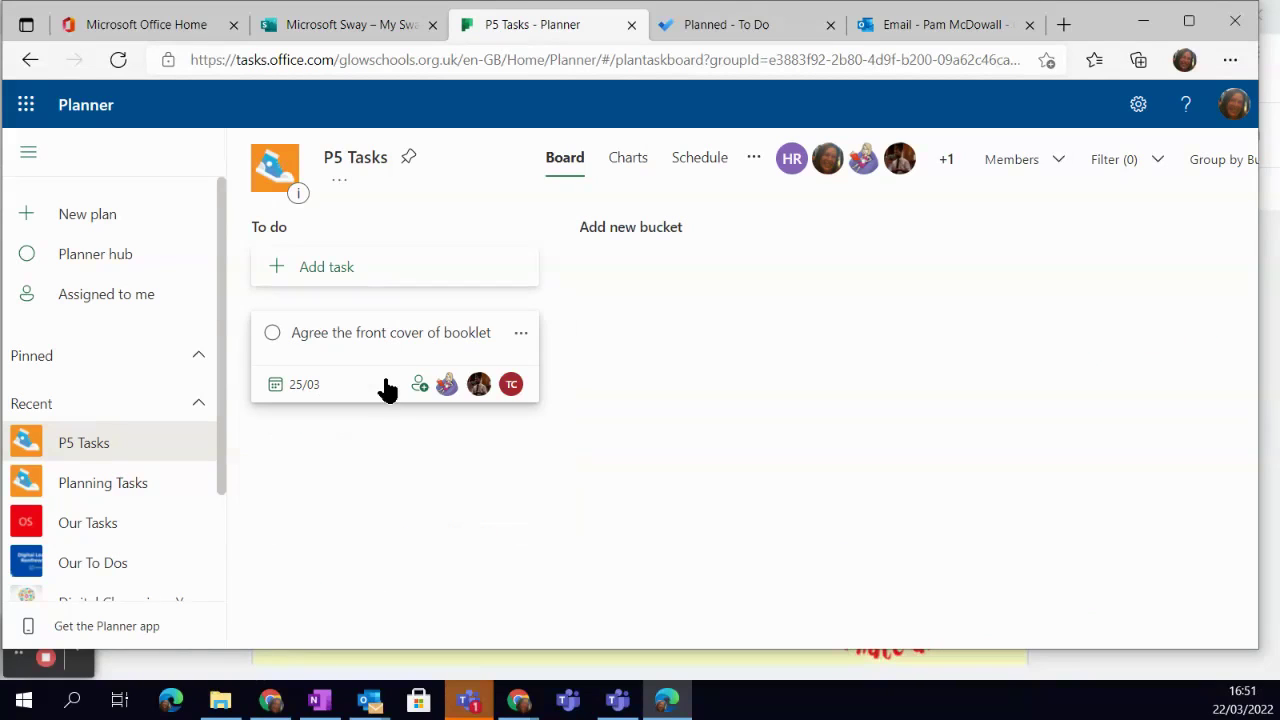
pyautogui.click(395, 340)
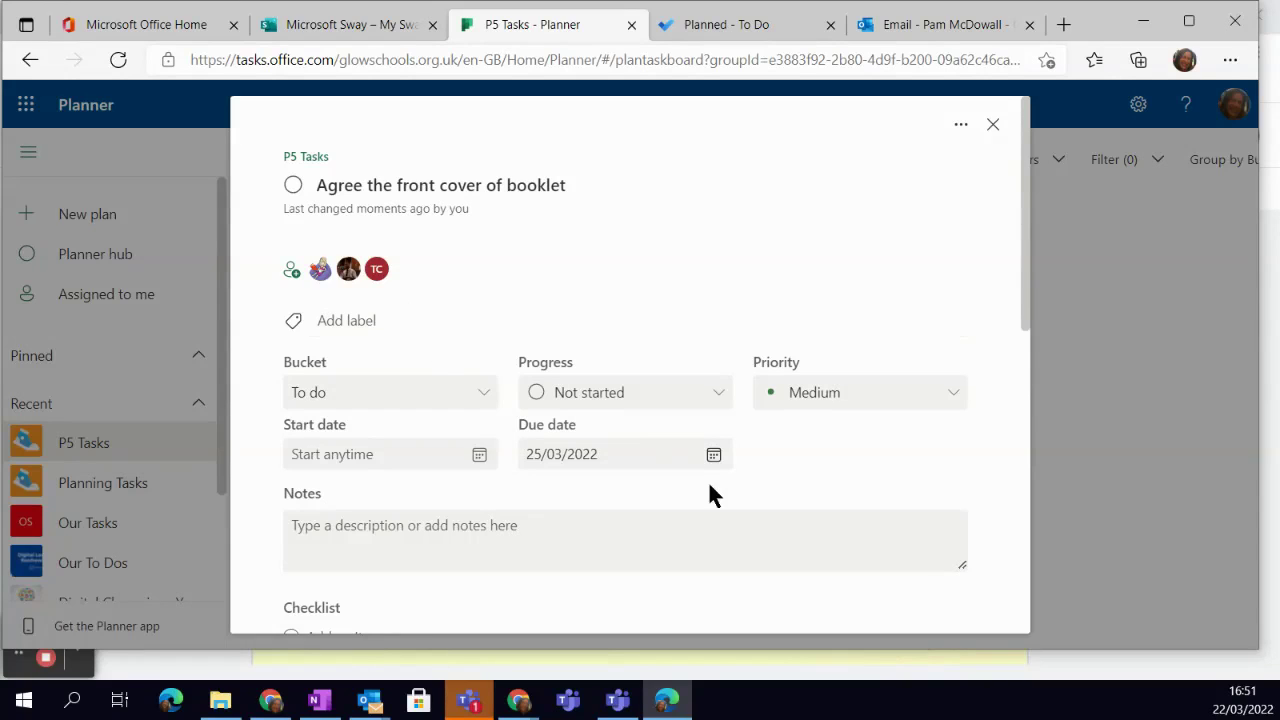
pyautogui.scroll(-1, 906, 460)
pyautogui.scroll(-1, 905, 455)
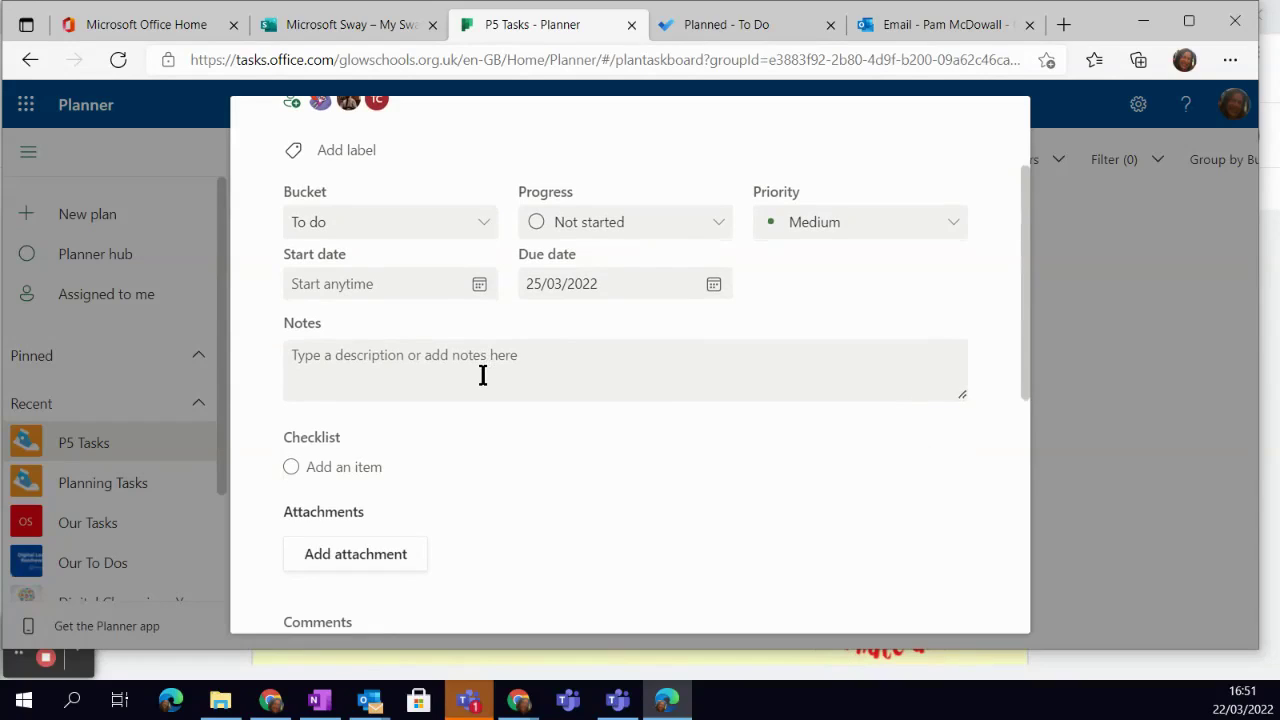
pyautogui.scroll(-3, 482, 375)
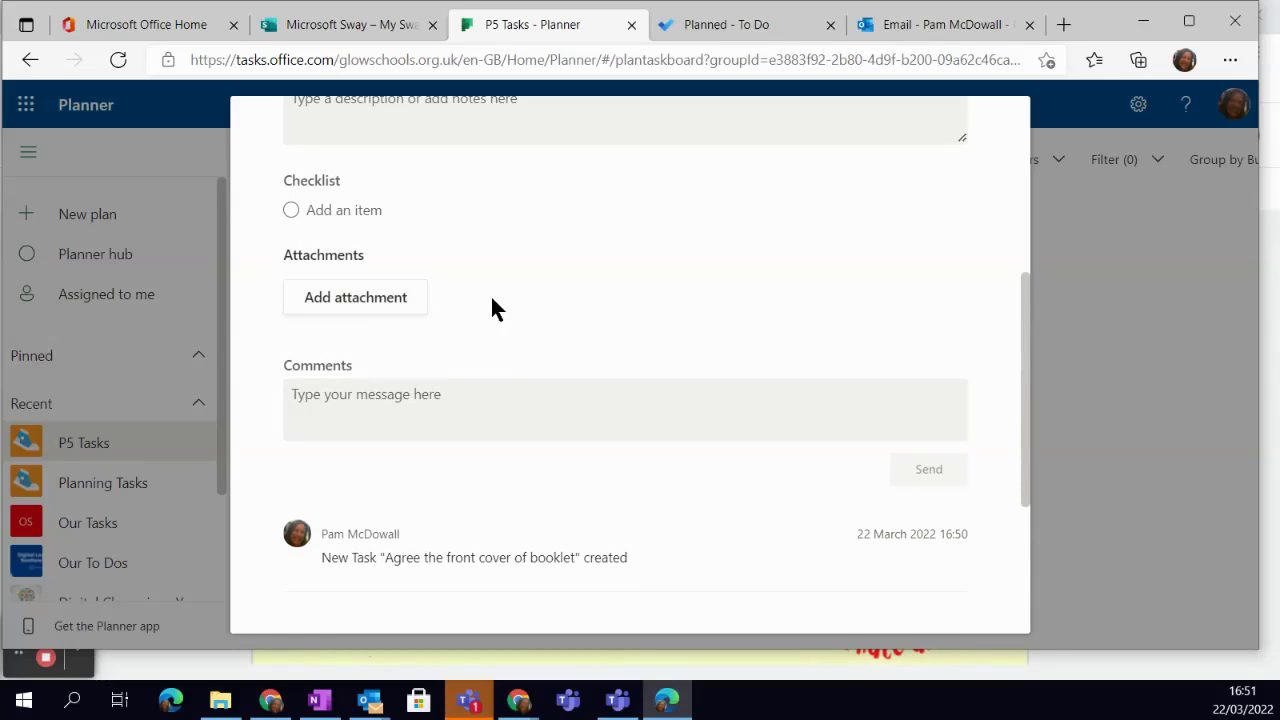
pyautogui.scroll(2, 594, 346)
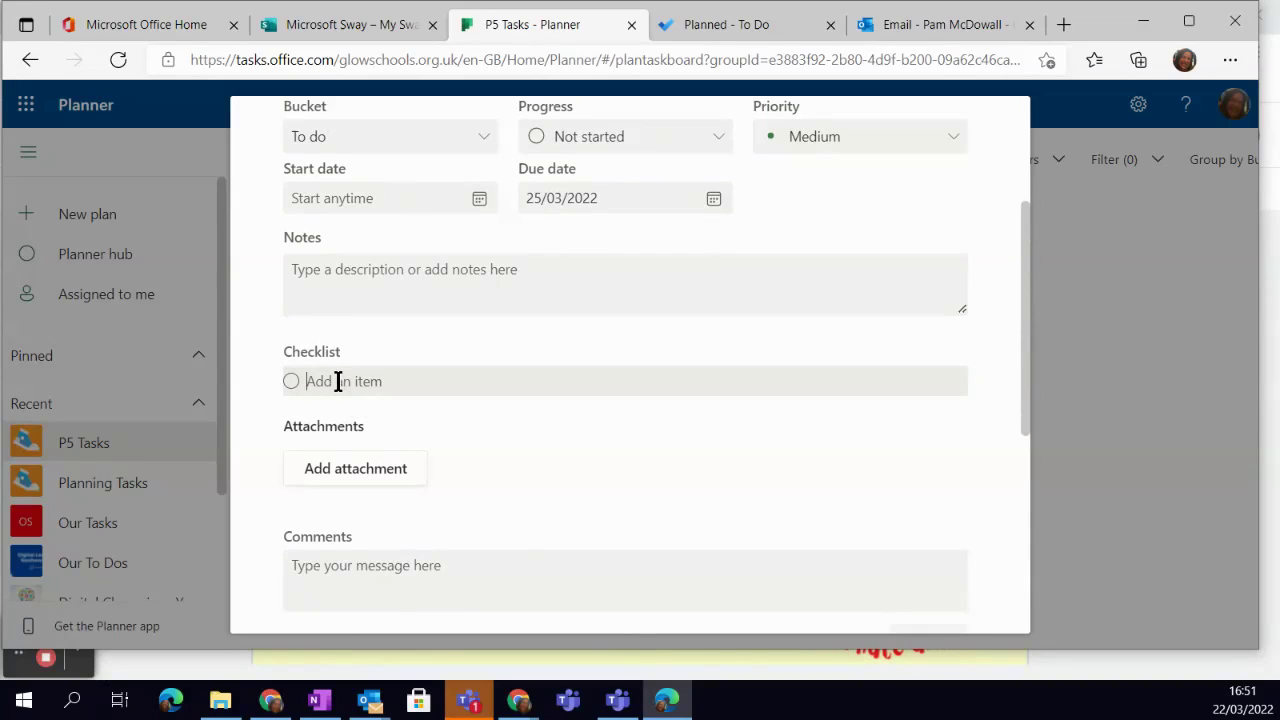
pyautogui.write('Step 1 agree image')
pyautogui.press('Return')
pyautogui.write('Step')
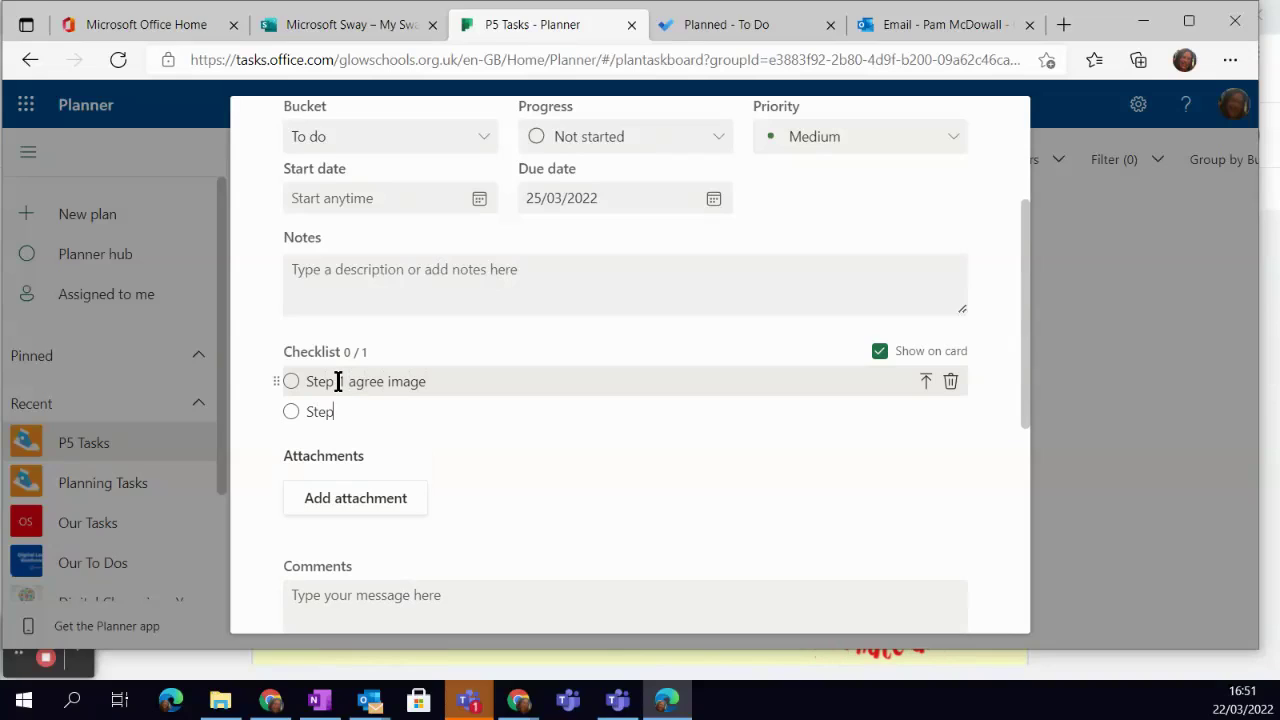
pyautogui.write(' 2 add to presentation')
pyautogui.scroll(5, 751, 486)
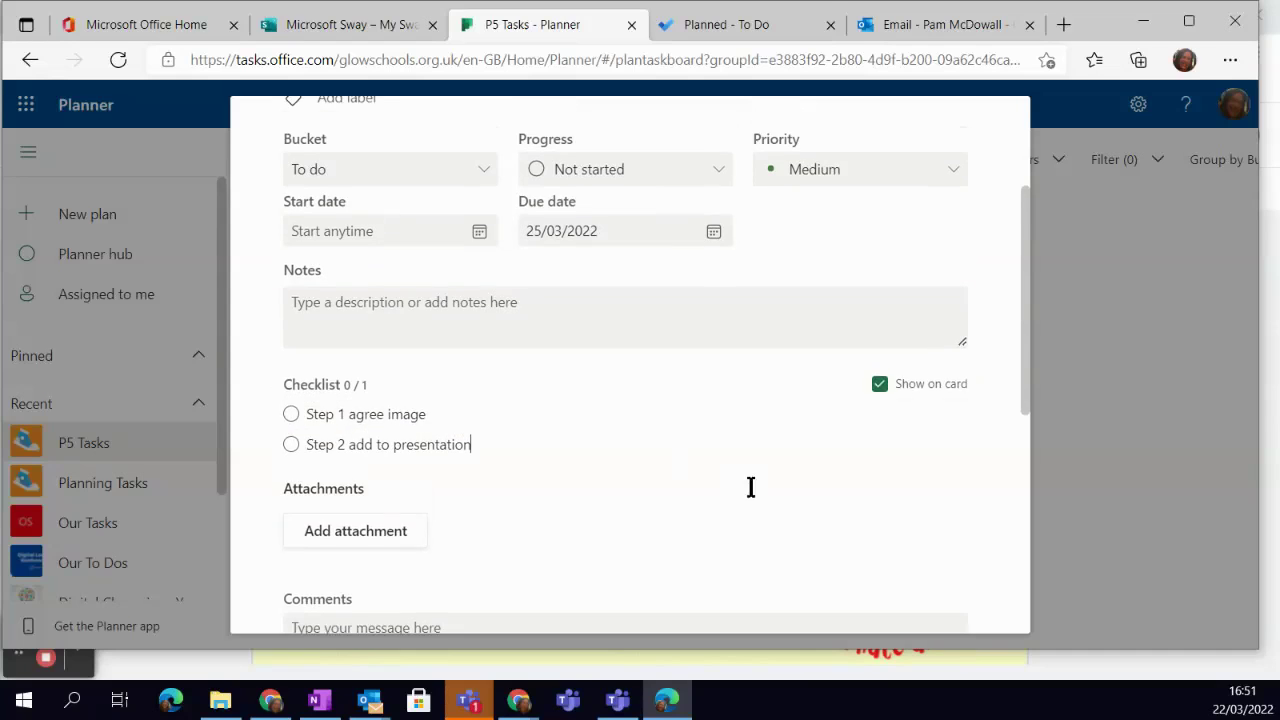
# - Close the task details and mark the checklist item "Step 1 agree image" as complete on the card
pyautogui.click(993, 125)
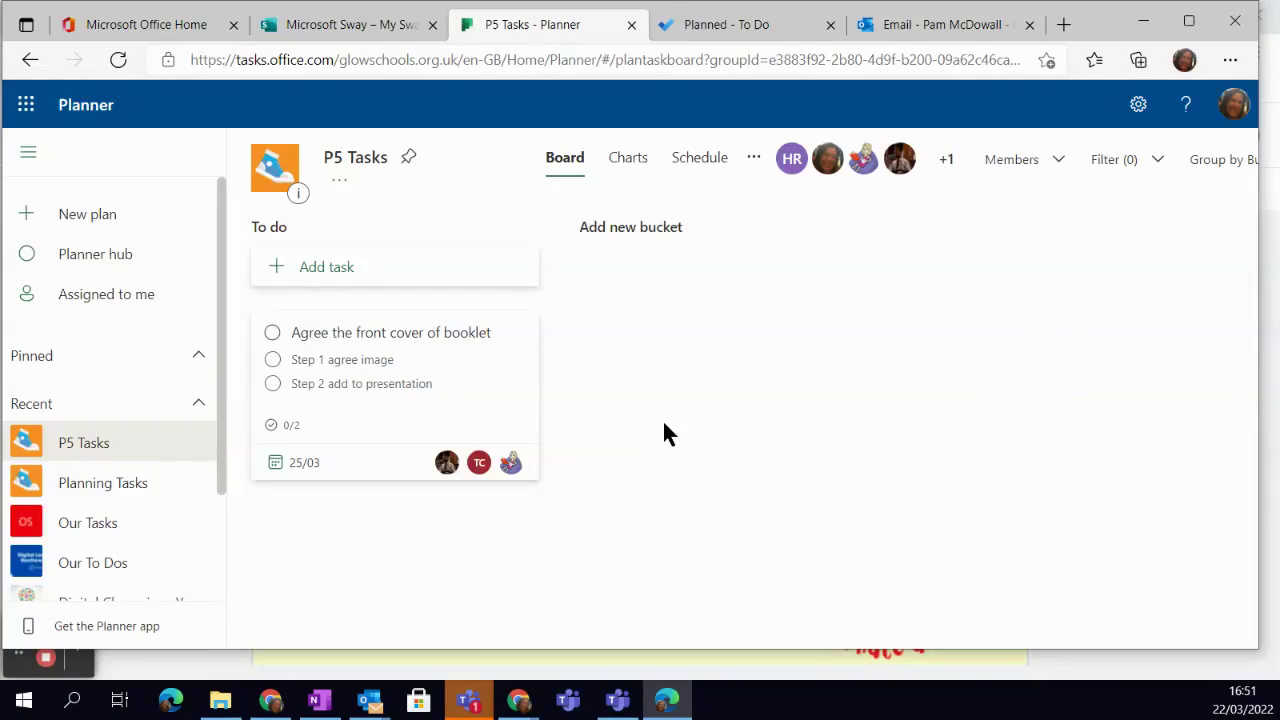
pyautogui.click(272, 359)
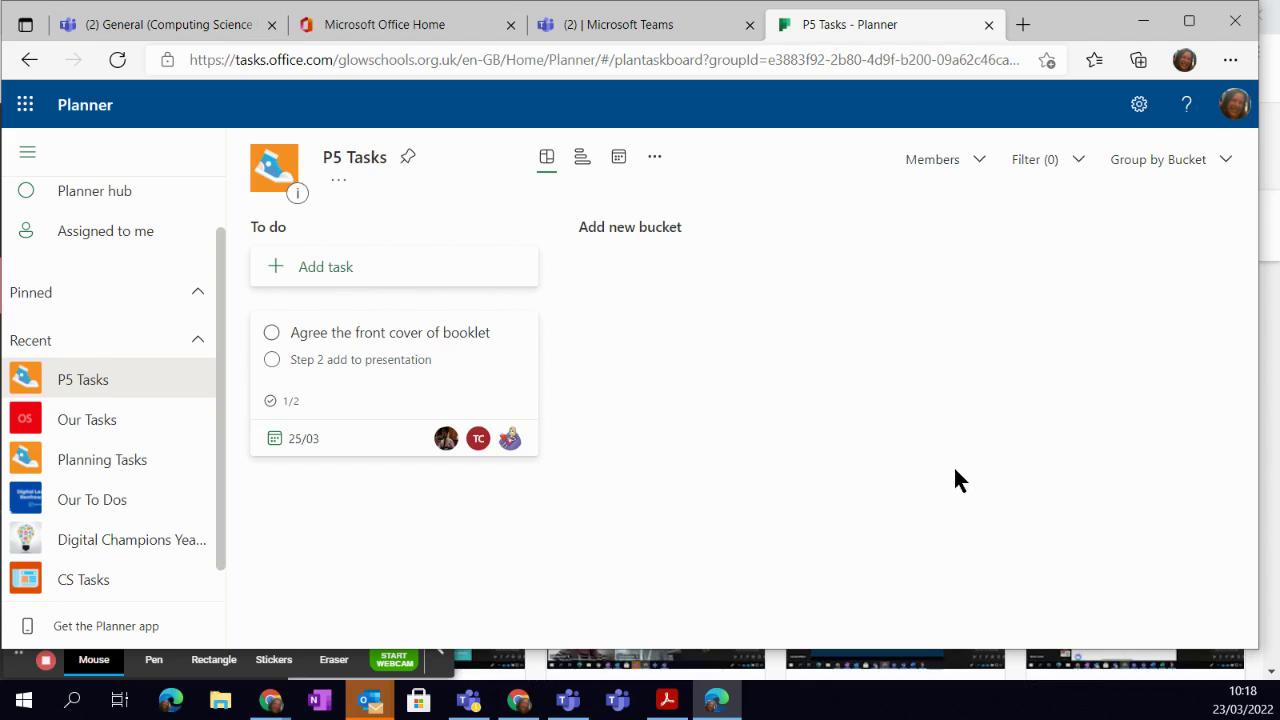
# - In Teams, add the existing P5 Tasks plan as a tab in Class Team's General channel, and open it from the channel post
pyautogui.click(629, 27)
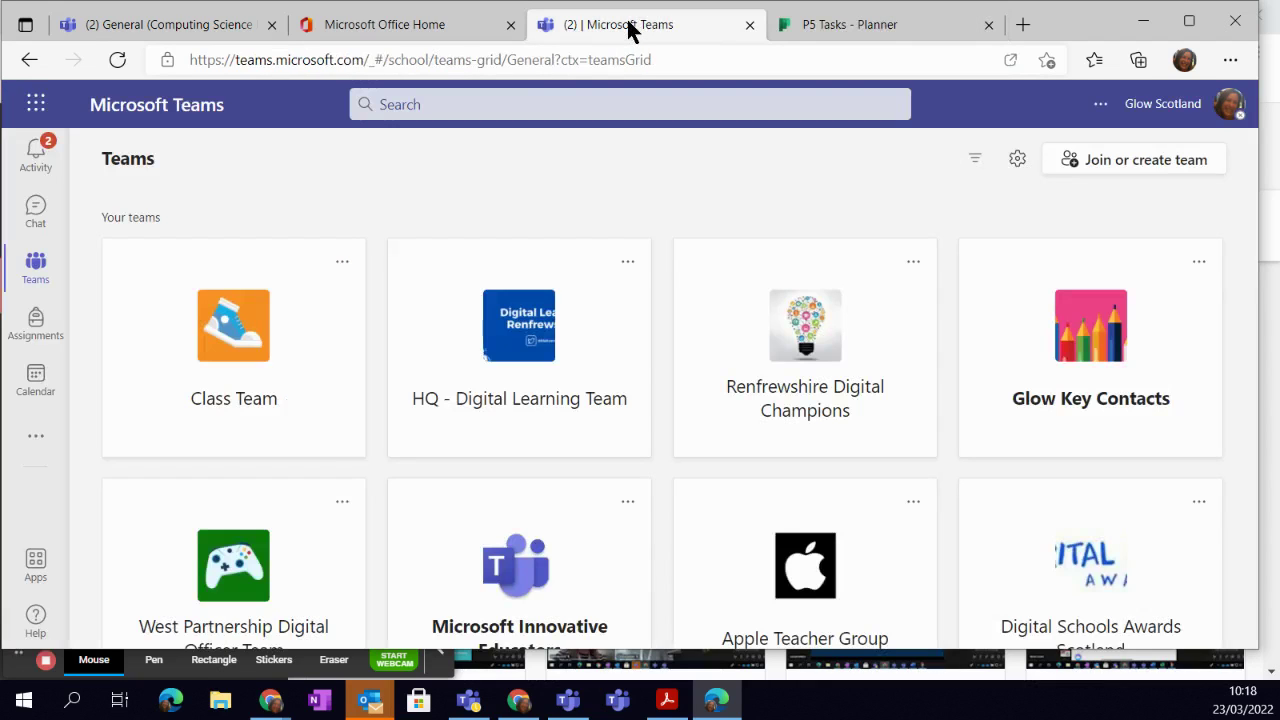
pyautogui.click(266, 363)
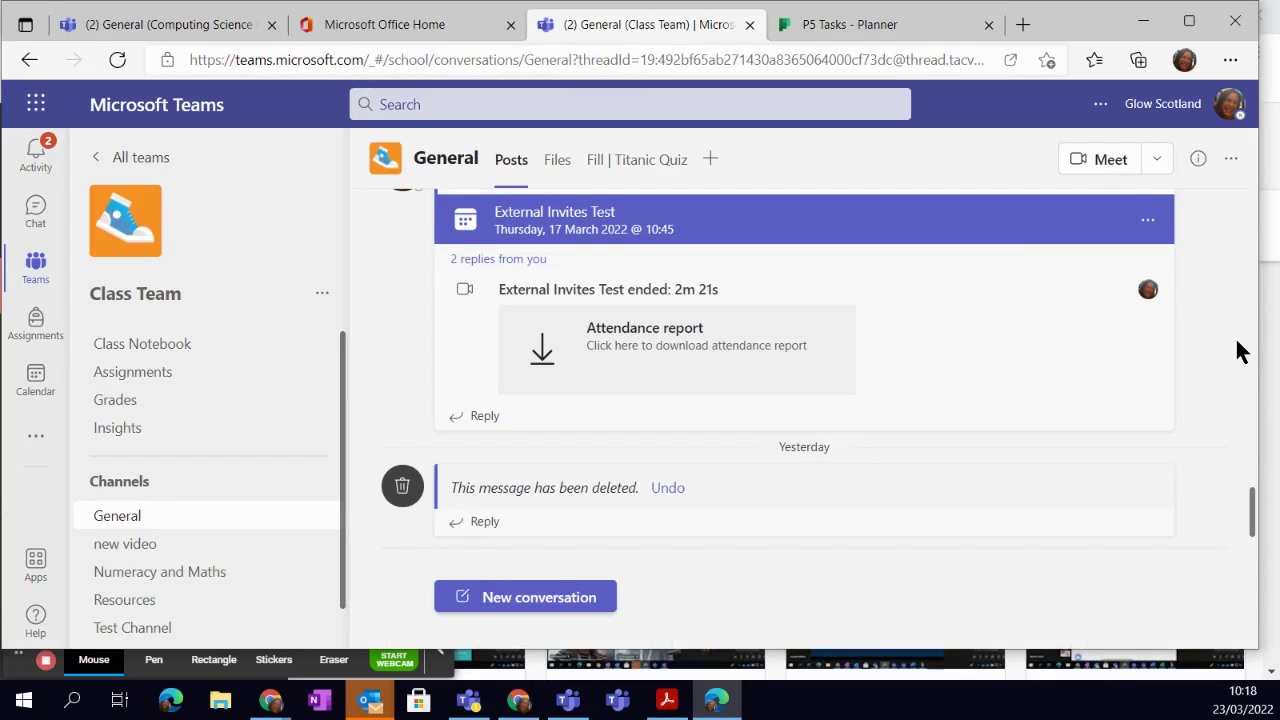
pyautogui.click(711, 161)
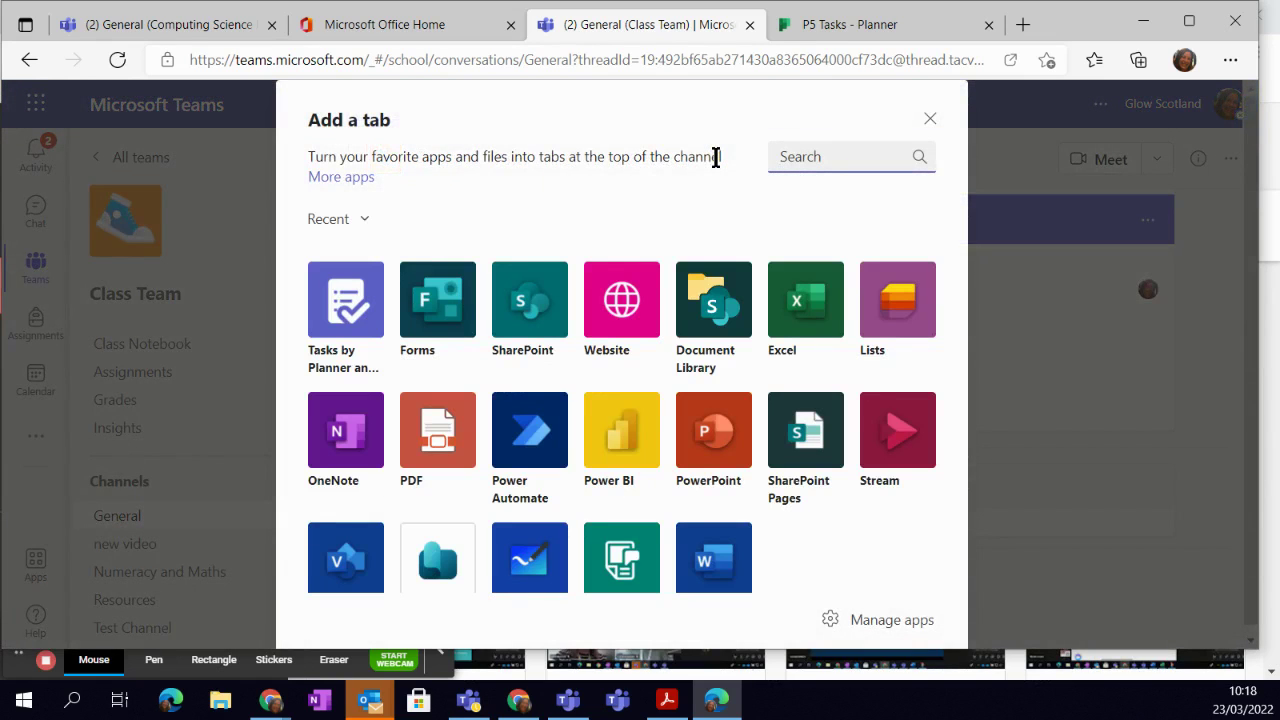
pyautogui.click(350, 310)
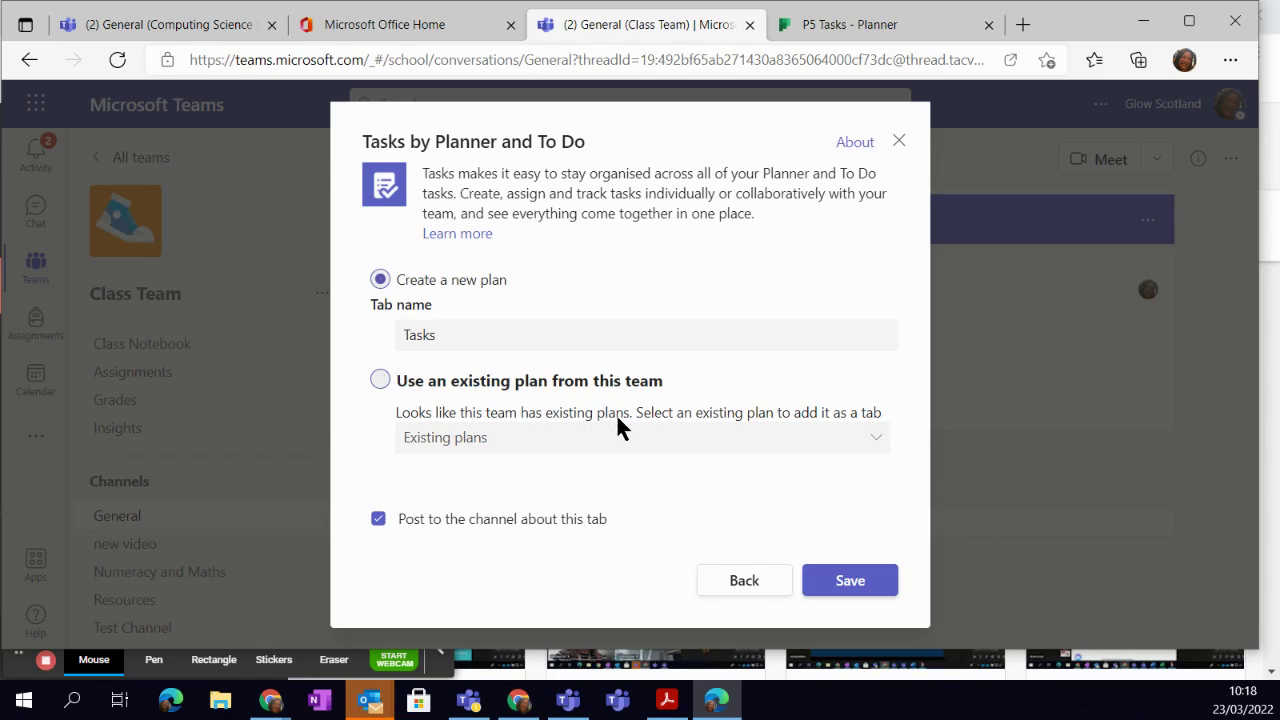
pyautogui.click(380, 381)
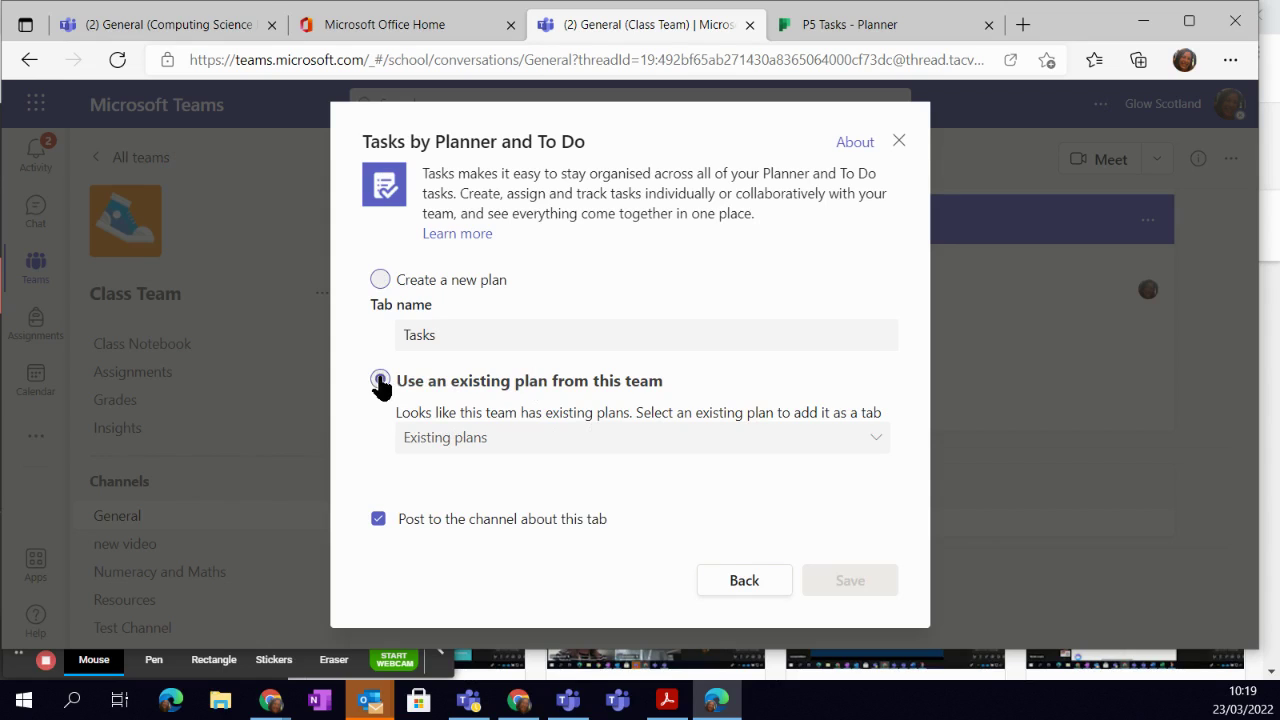
pyautogui.click(880, 447)
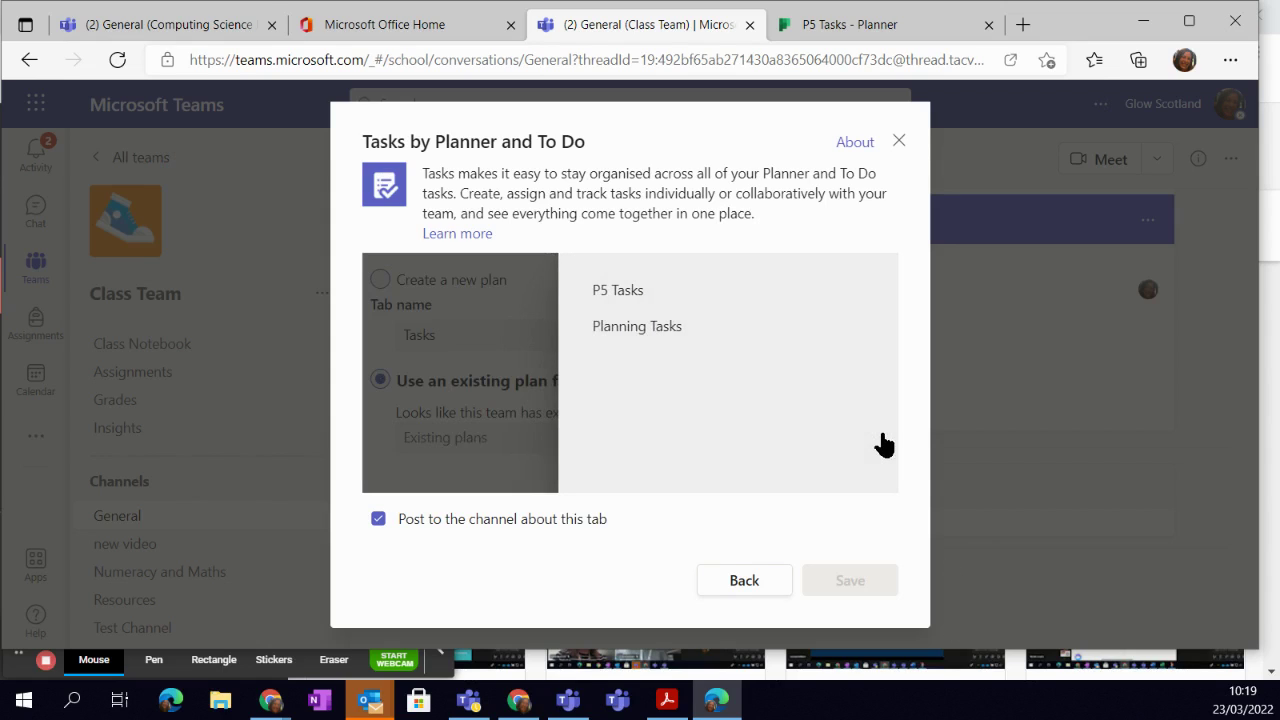
pyautogui.click(640, 293)
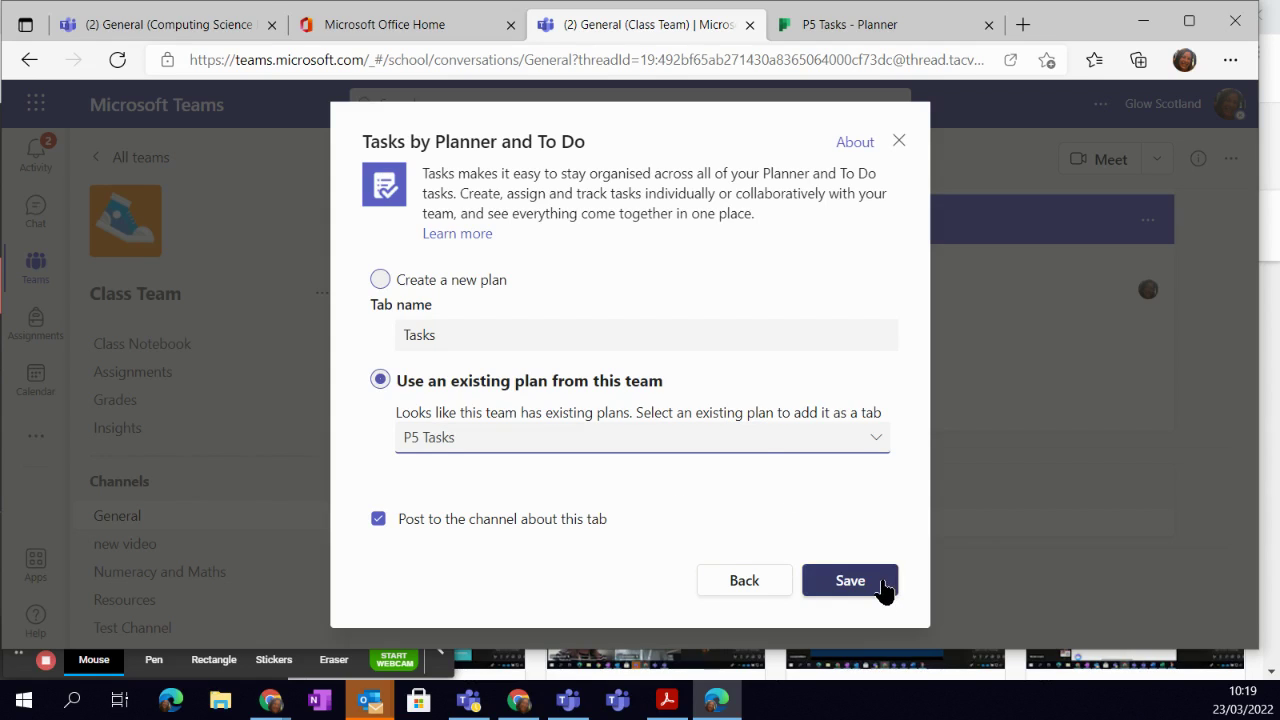
pyautogui.click(851, 596)
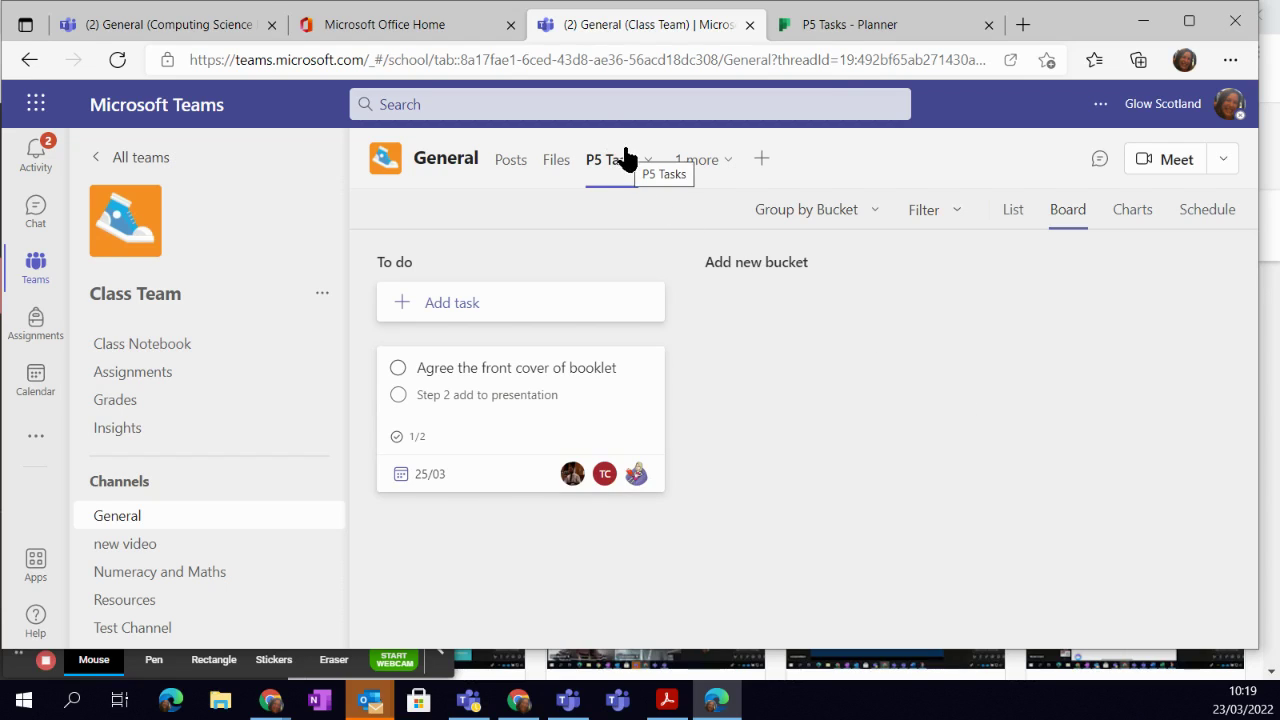
pyautogui.click(509, 170)
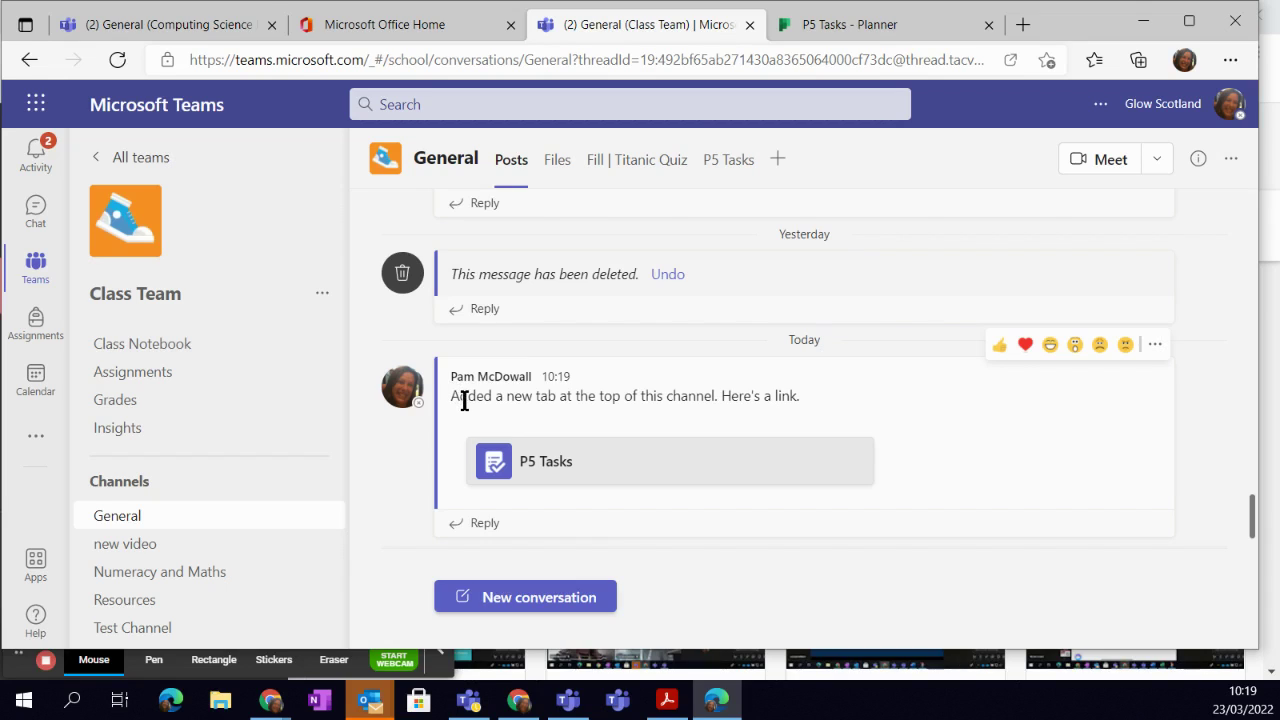
pyautogui.click(590, 470)
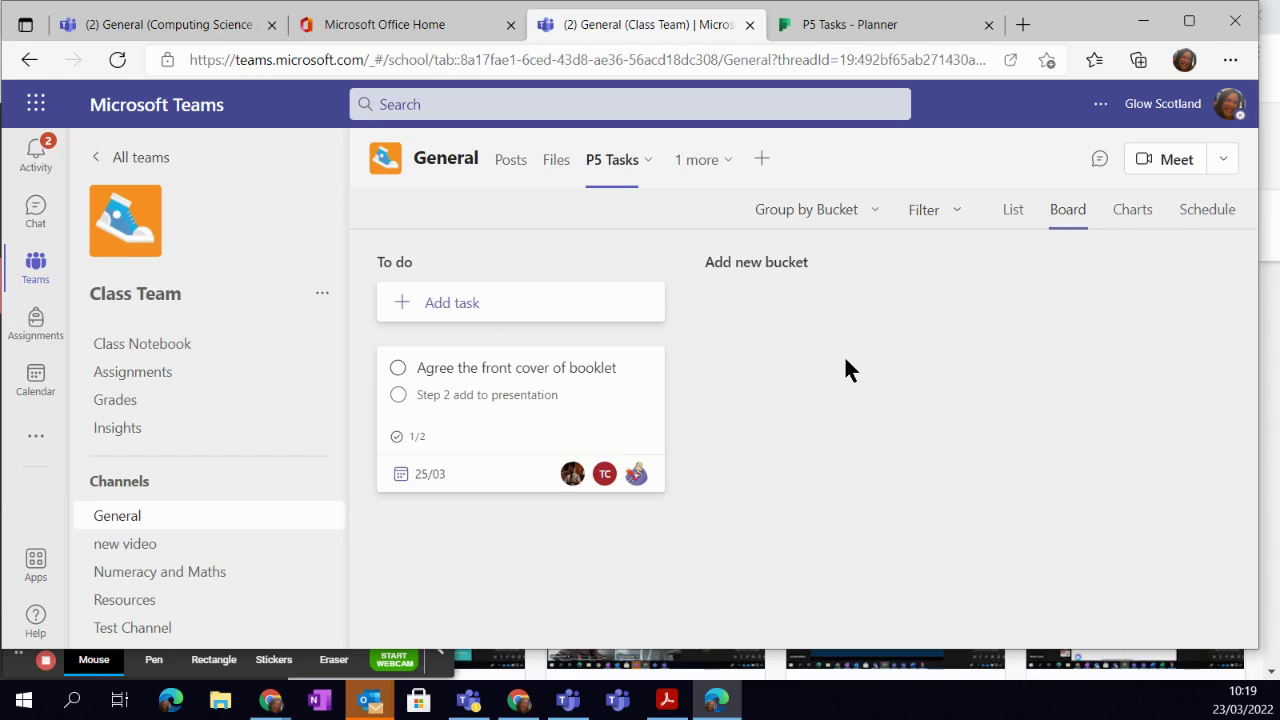
# - Switch to Planner, reload the P5 Tasks plan, and view the linked Teams content of the P5 Tasks and Our Tasks plans
pyautogui.click(895, 20)
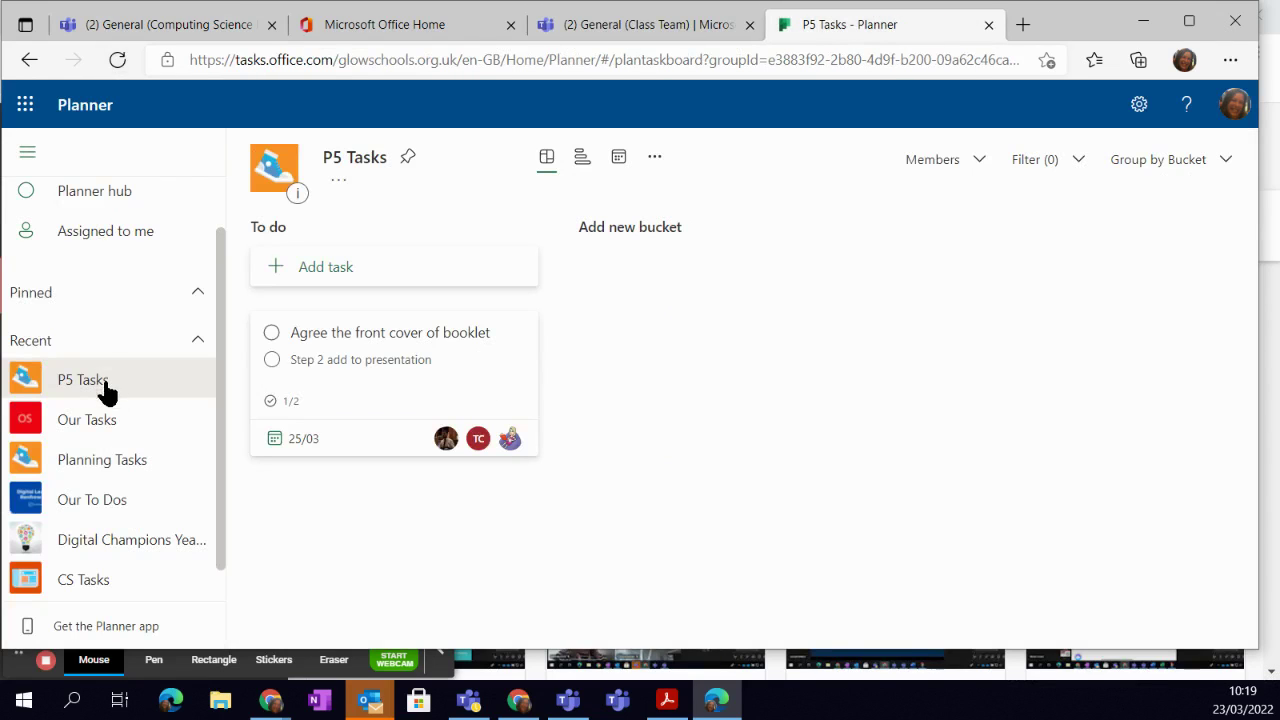
pyautogui.click(118, 61)
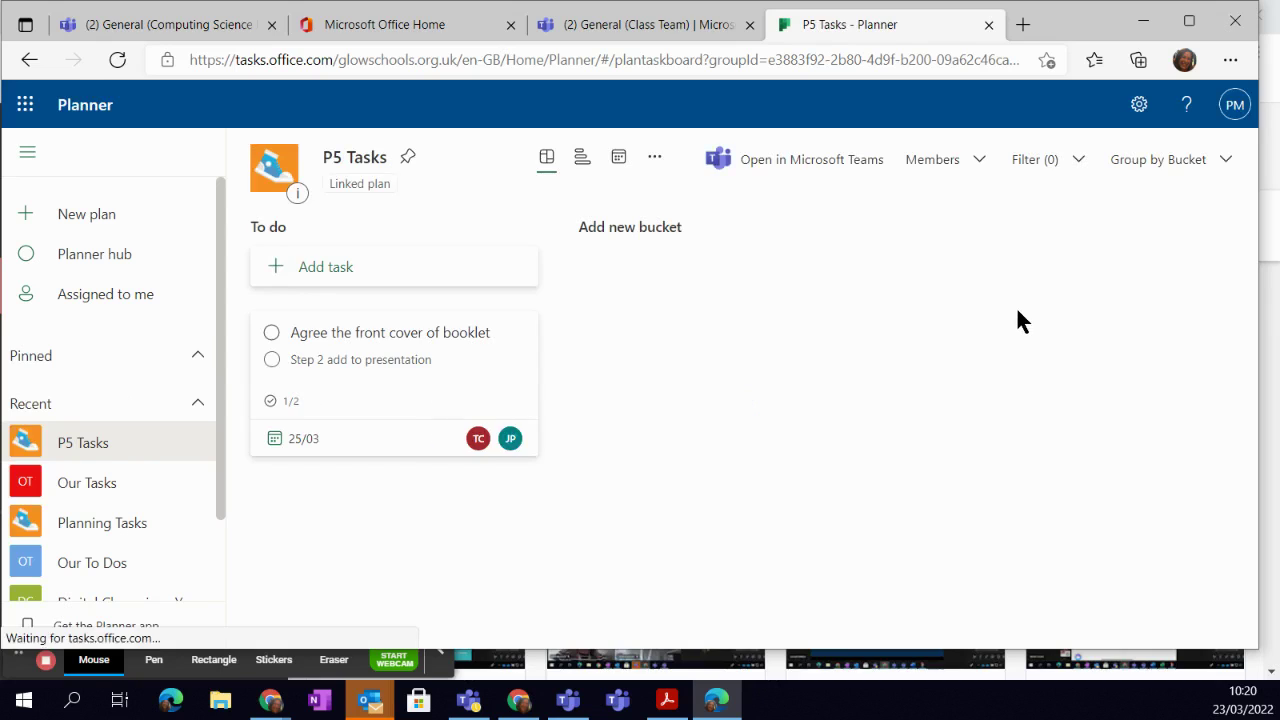
pyautogui.click(372, 190)
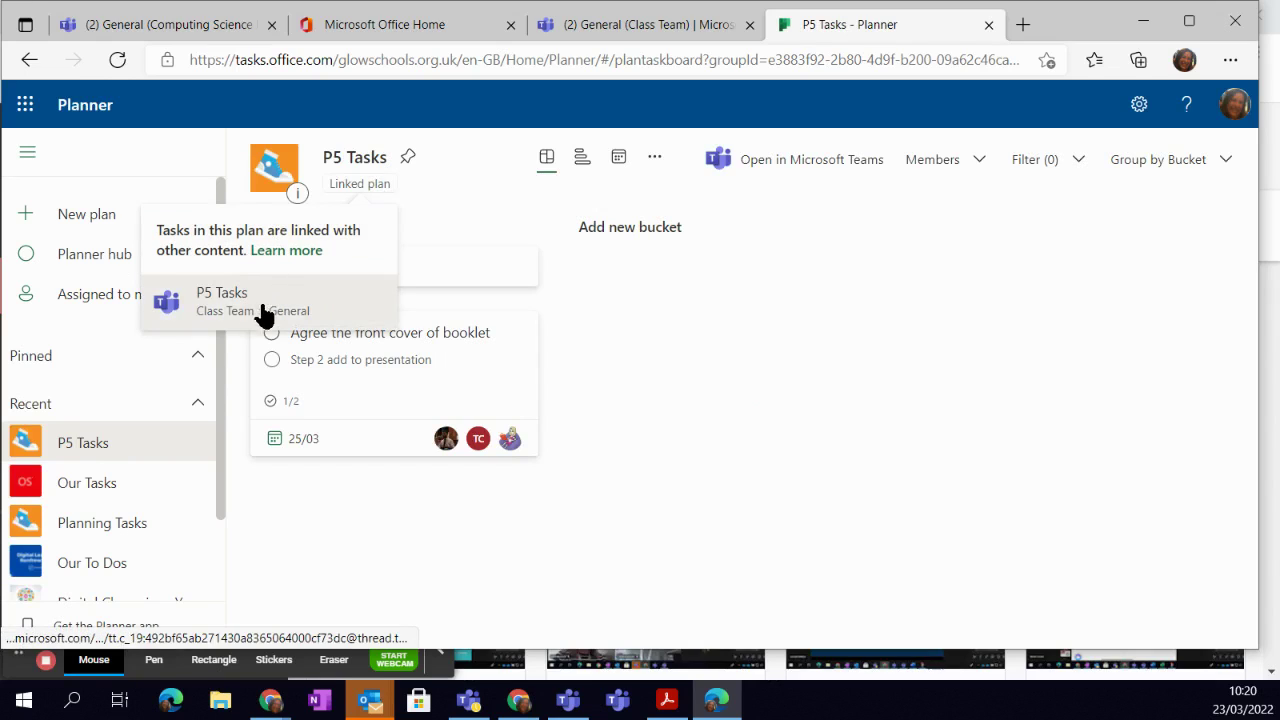
pyautogui.click(116, 485)
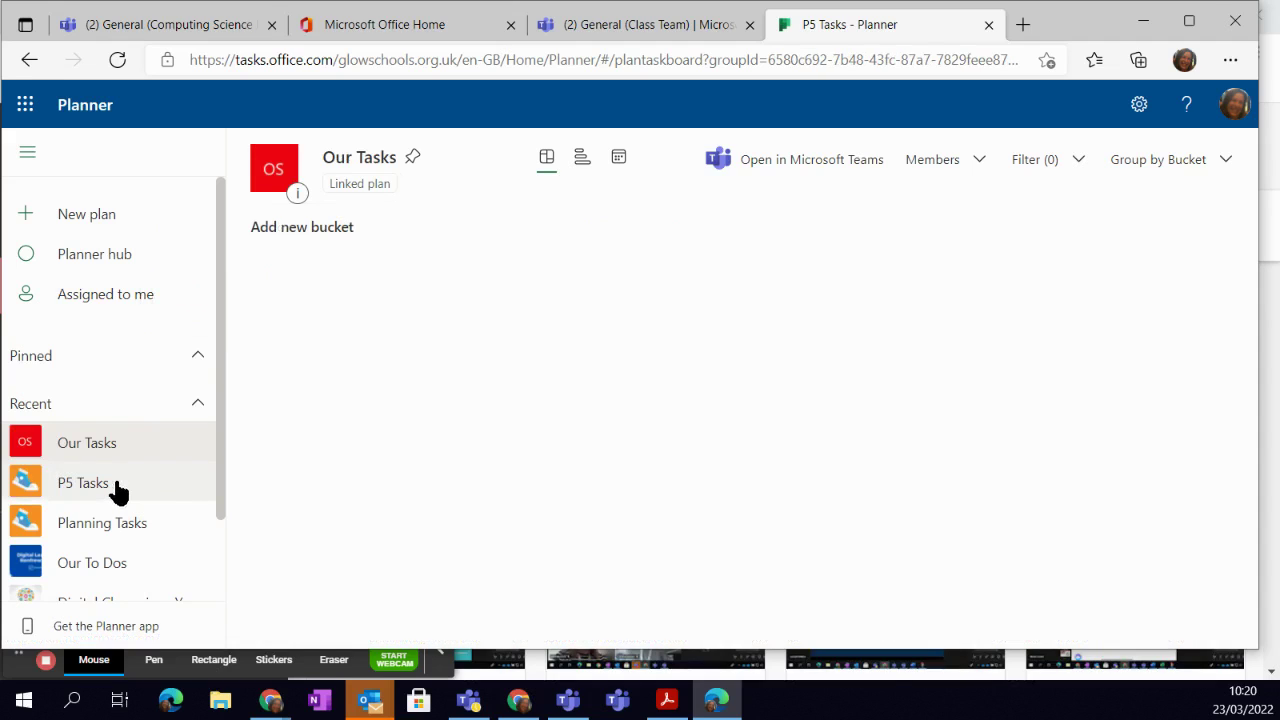
pyautogui.click(355, 188)
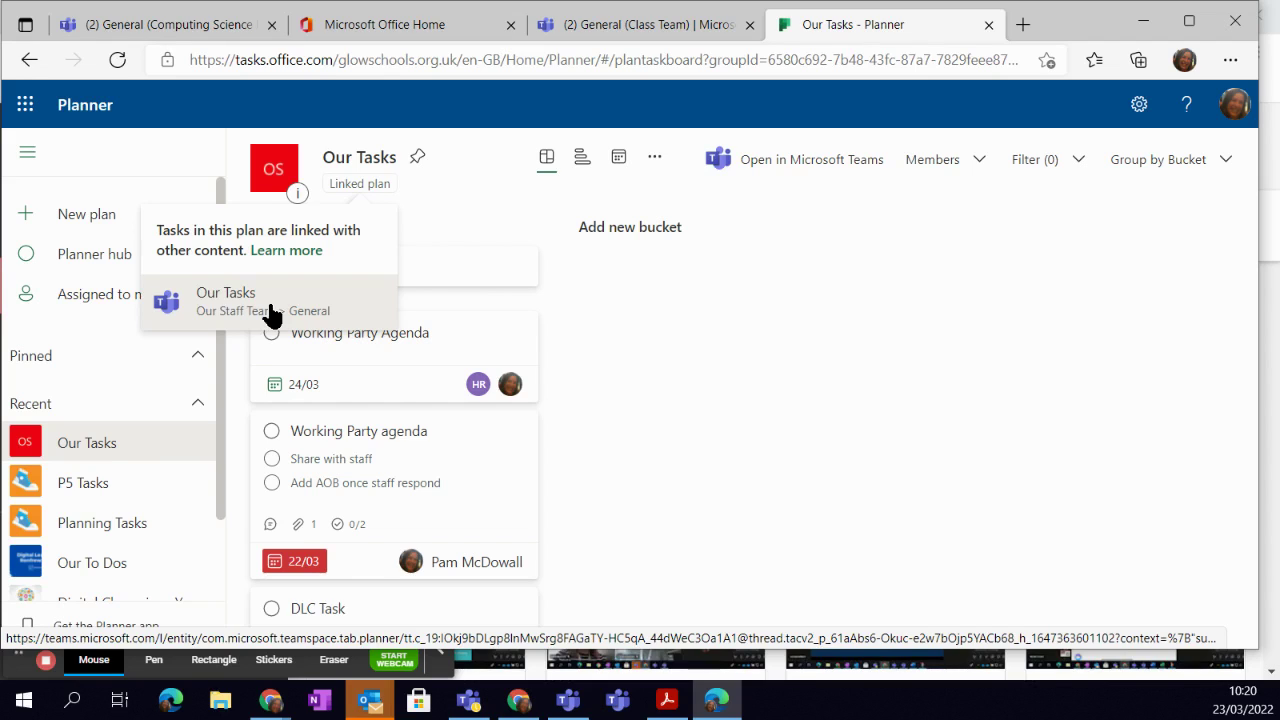
# - Return to the P5 Tasks tab in Teams and open the options for adding another channel tab
pyautogui.click(666, 24)
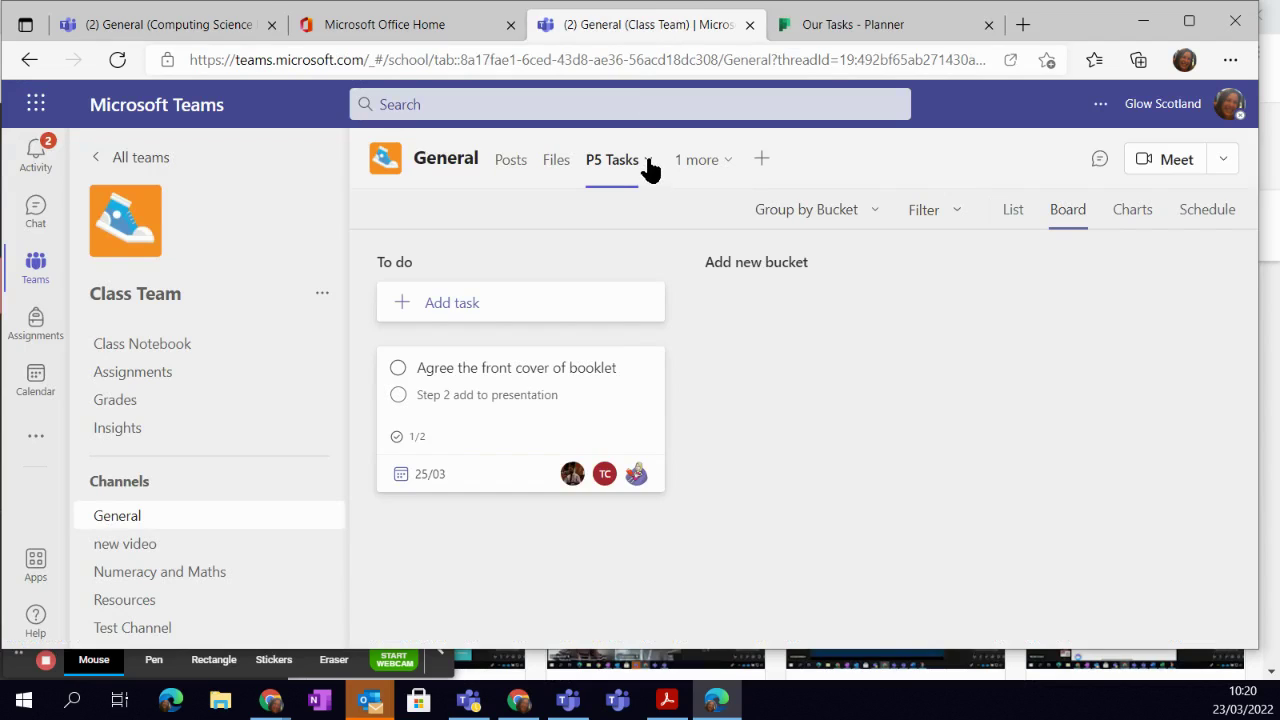
pyautogui.click(764, 161)
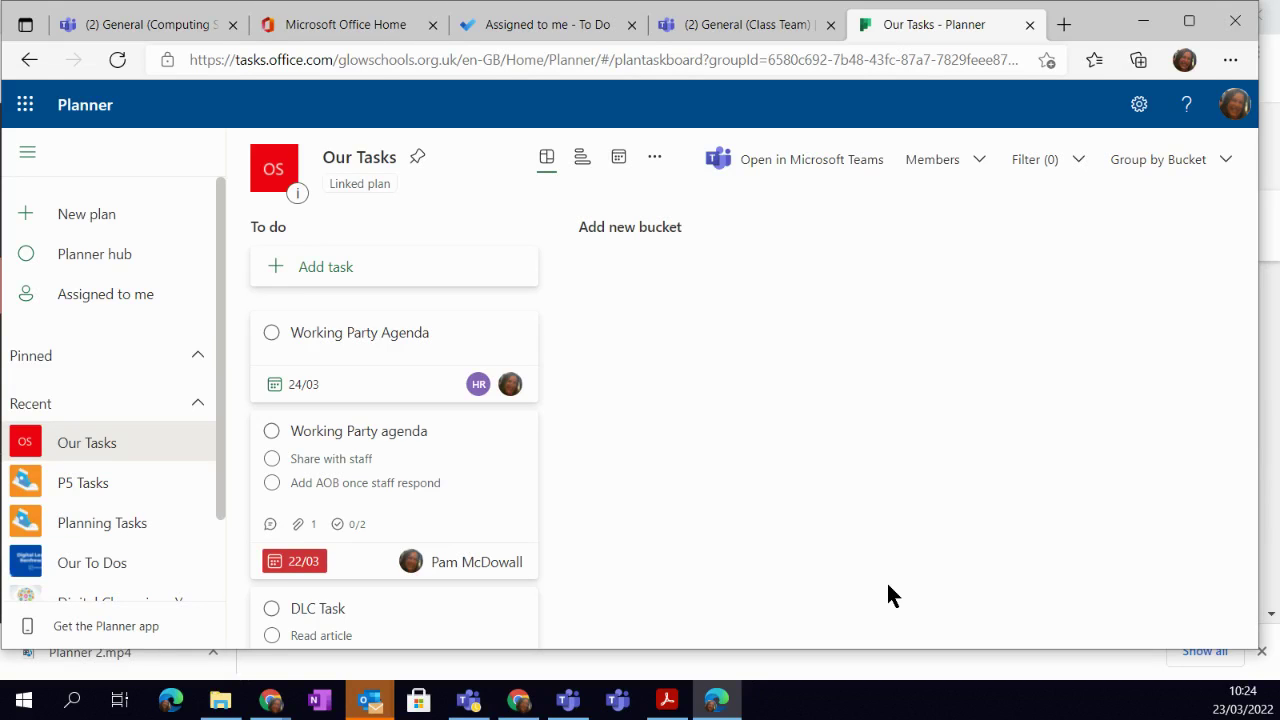
# - Switch to To Do and review the tasks in the Assigned to me and Planned lists
pyautogui.click(538, 22)
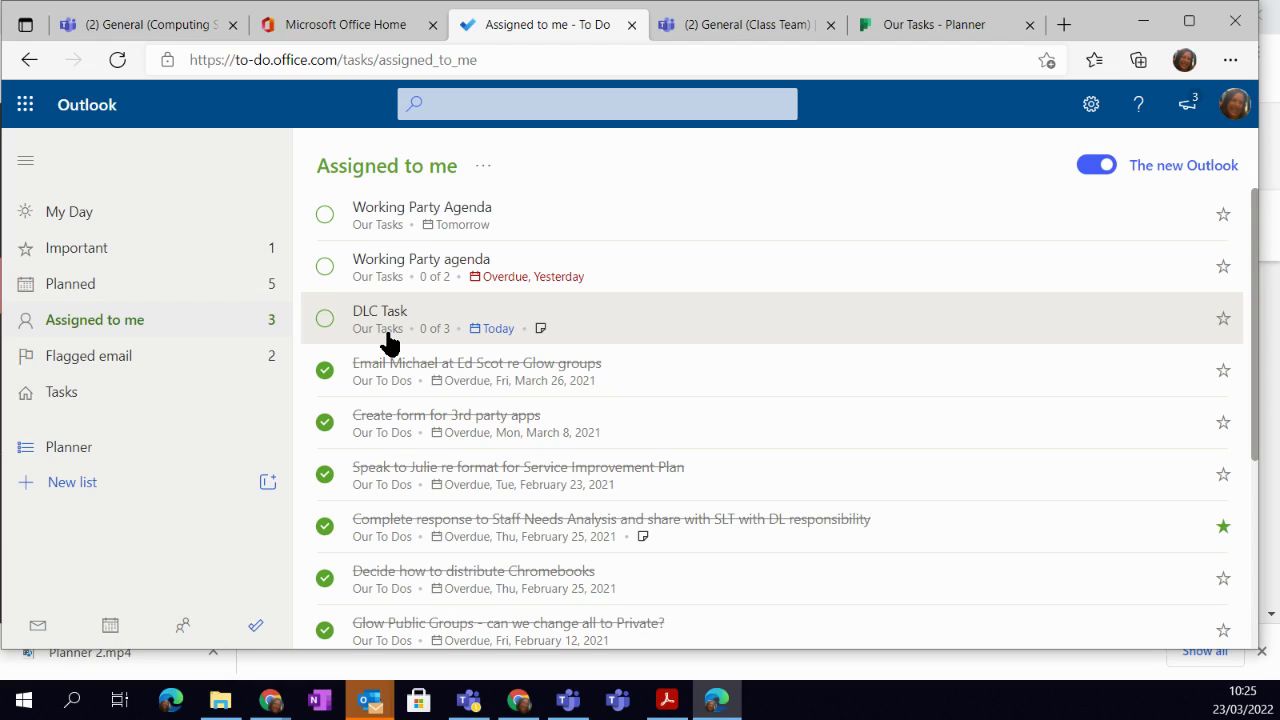
pyautogui.click(195, 289)
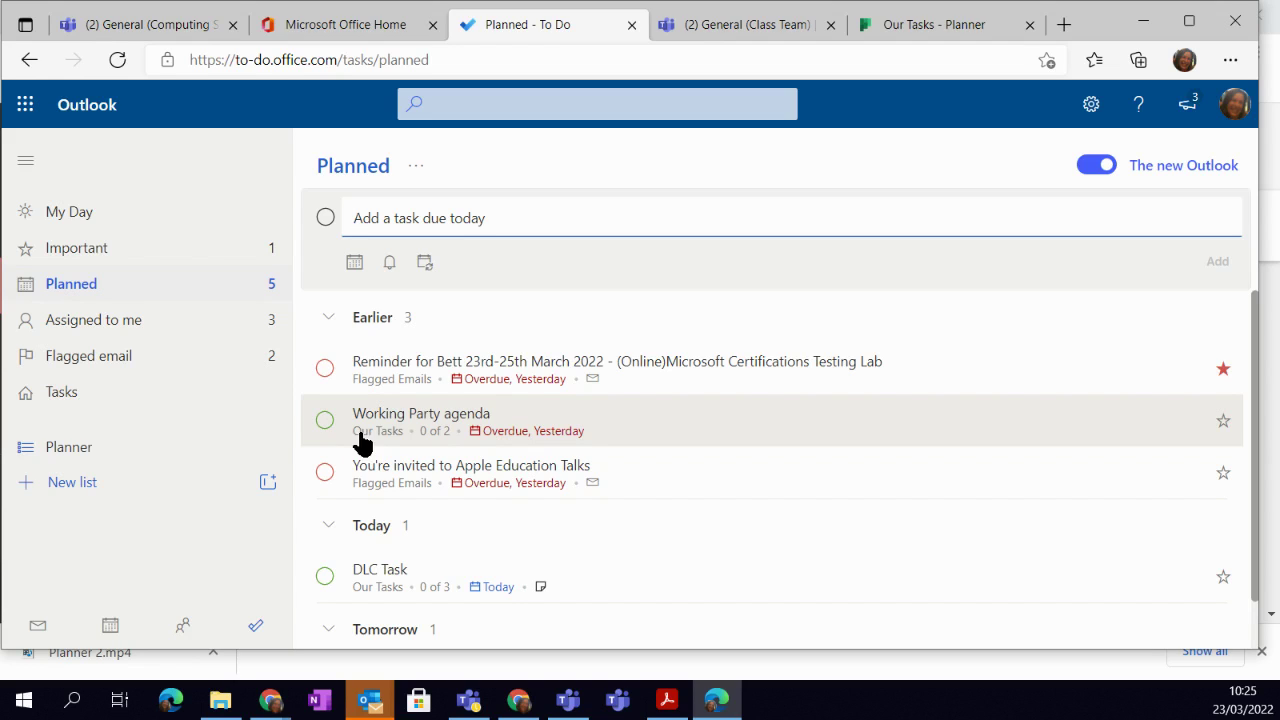
pyautogui.scroll(-1, 805, 443)
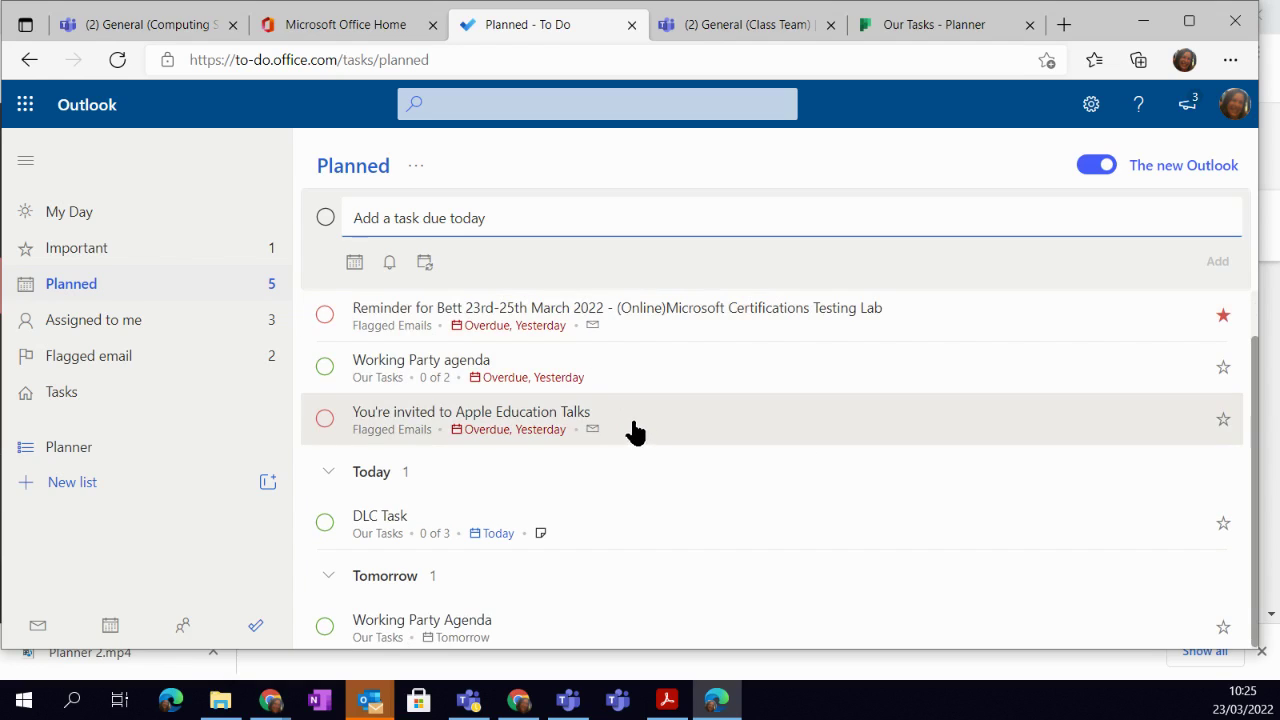
pyautogui.scroll(-1, 710, 400)
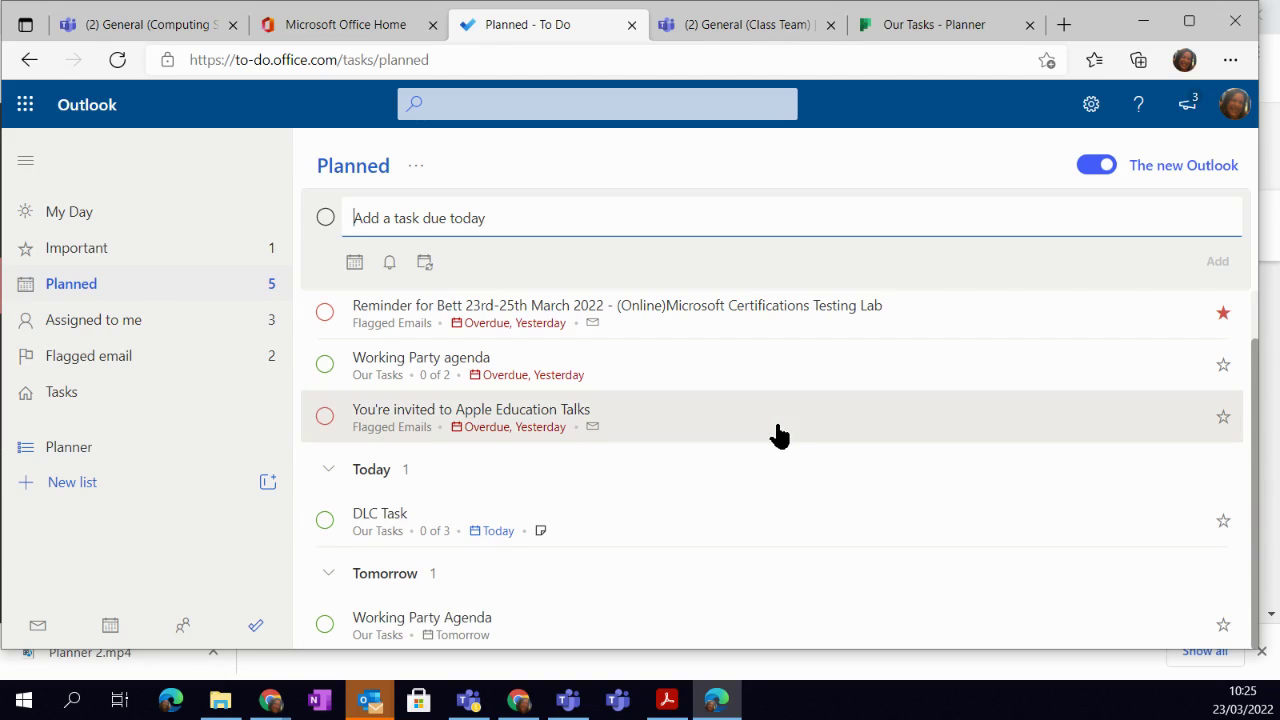
pyautogui.scroll(1, 757, 467)
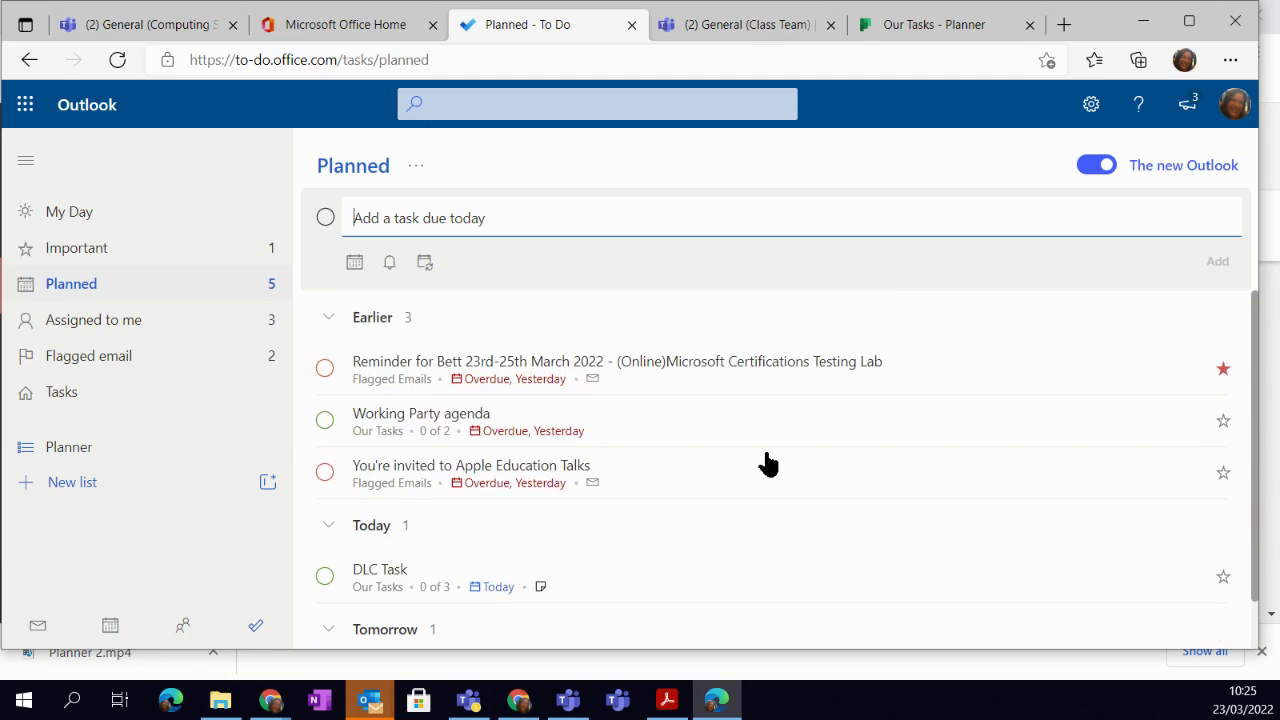
# - Add the task "Read the article" to the Tasks list with a due date of today
pyautogui.click(95, 400)
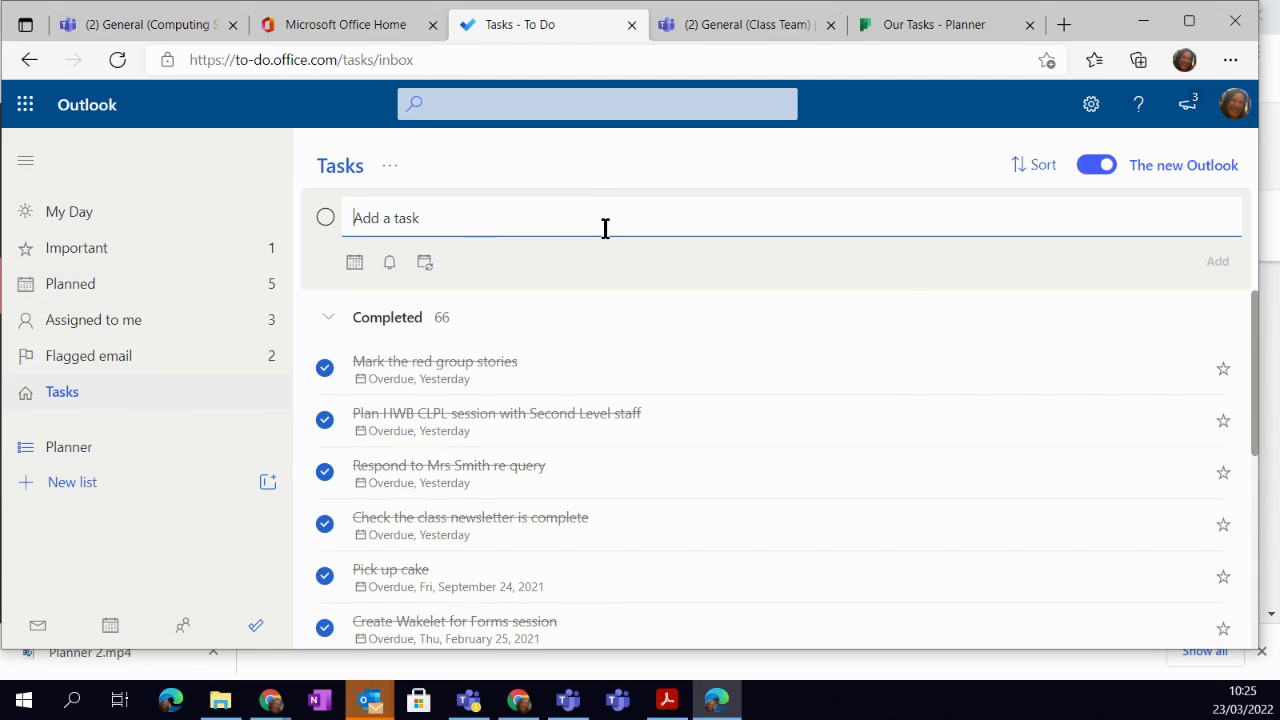
pyautogui.write('Read the article')
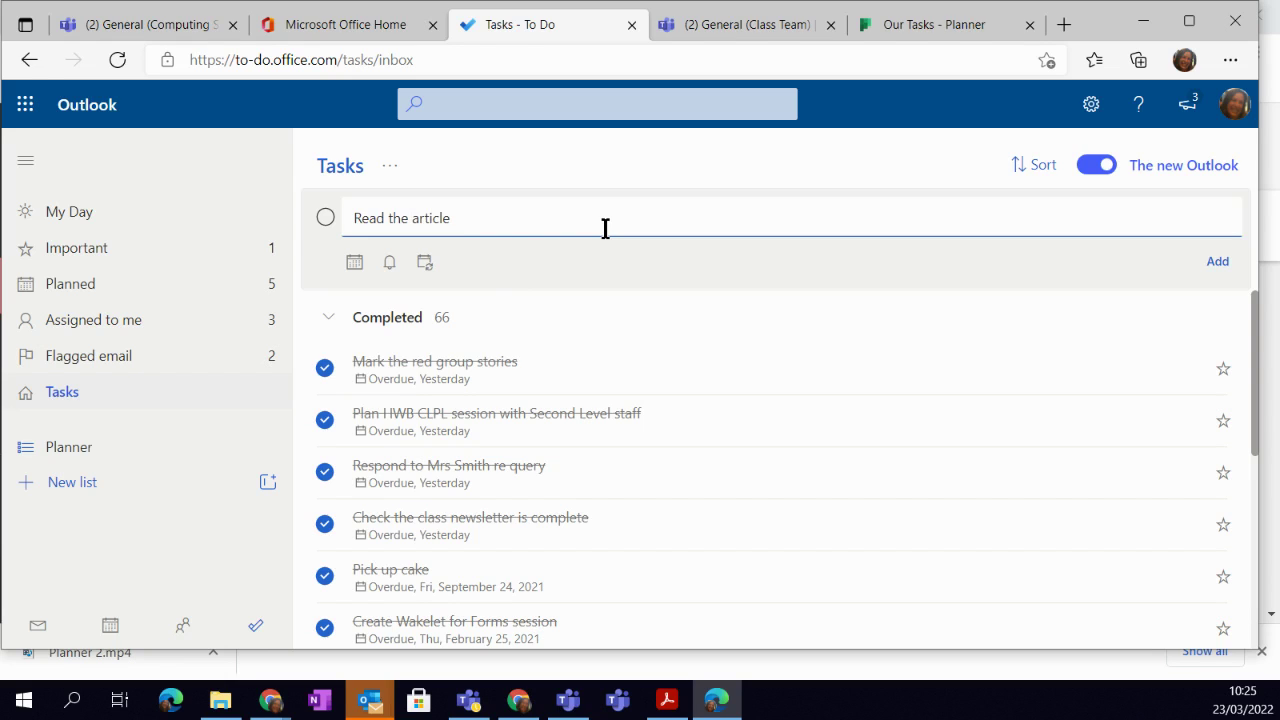
pyautogui.click(354, 262)
pyautogui.click(312, 366)
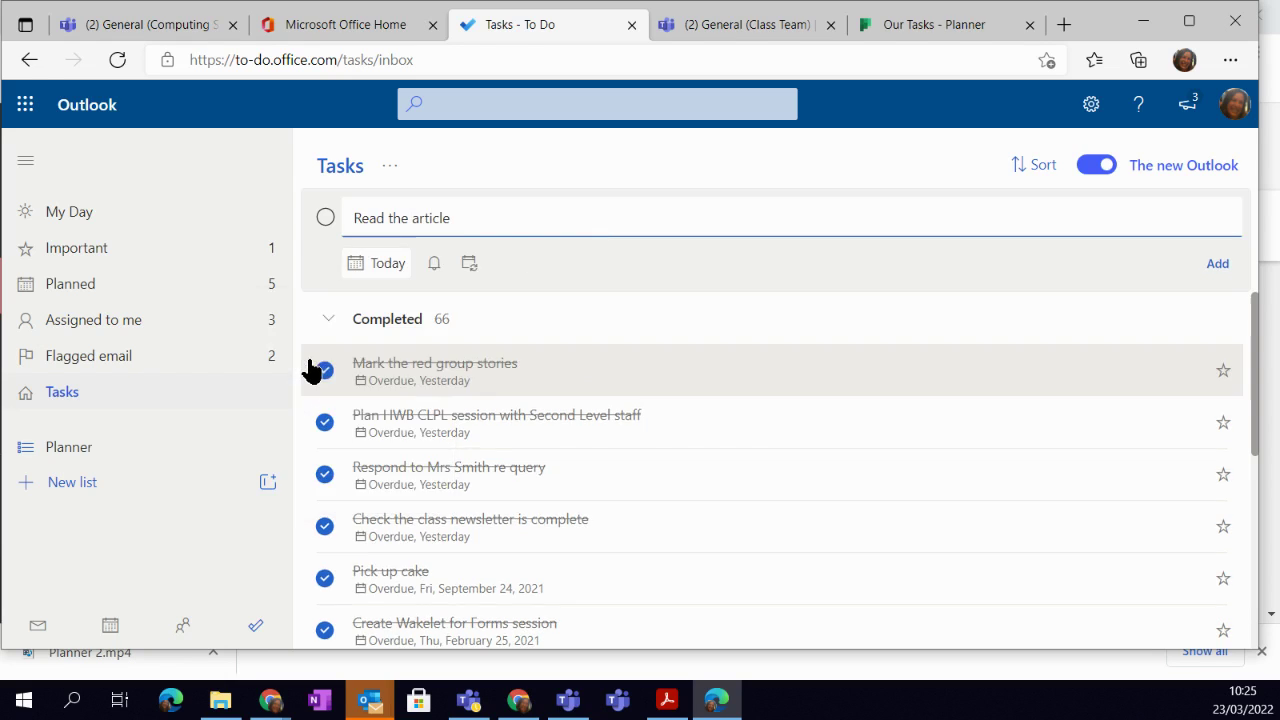
pyautogui.click(1216, 264)
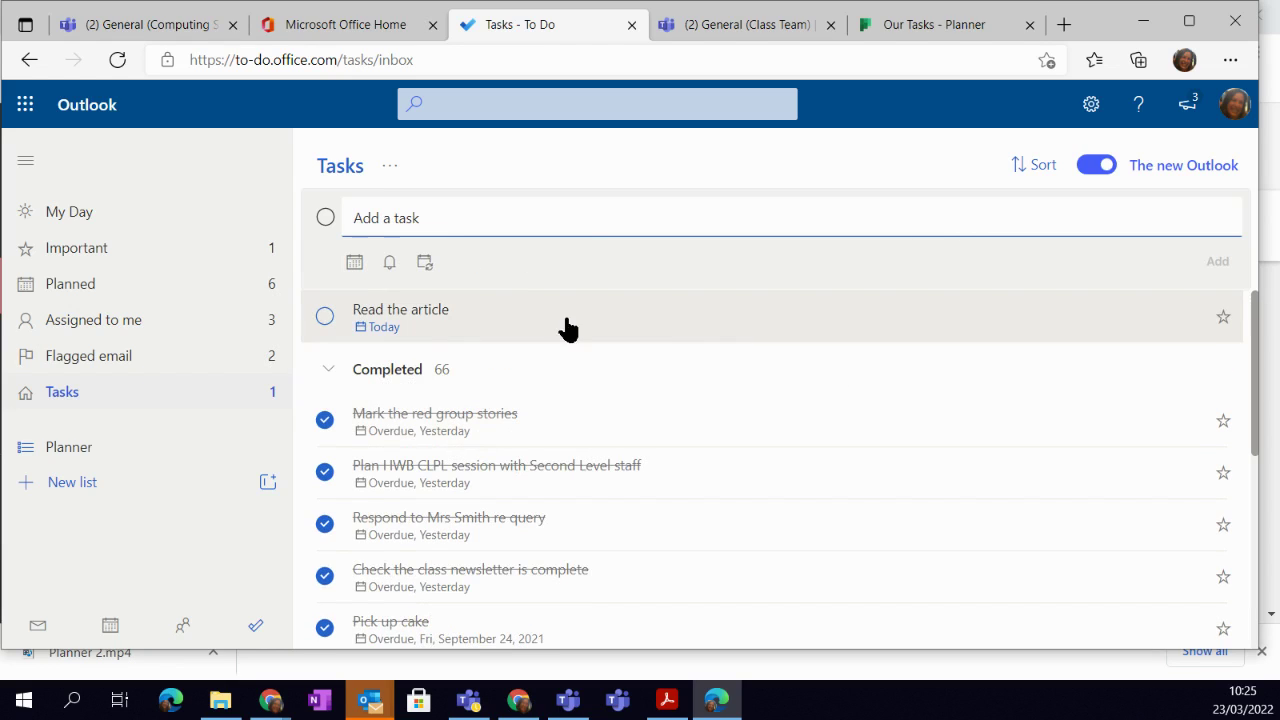
# - Check the Planned list for the new task and look over the Assigned to me list again
pyautogui.click(138, 288)
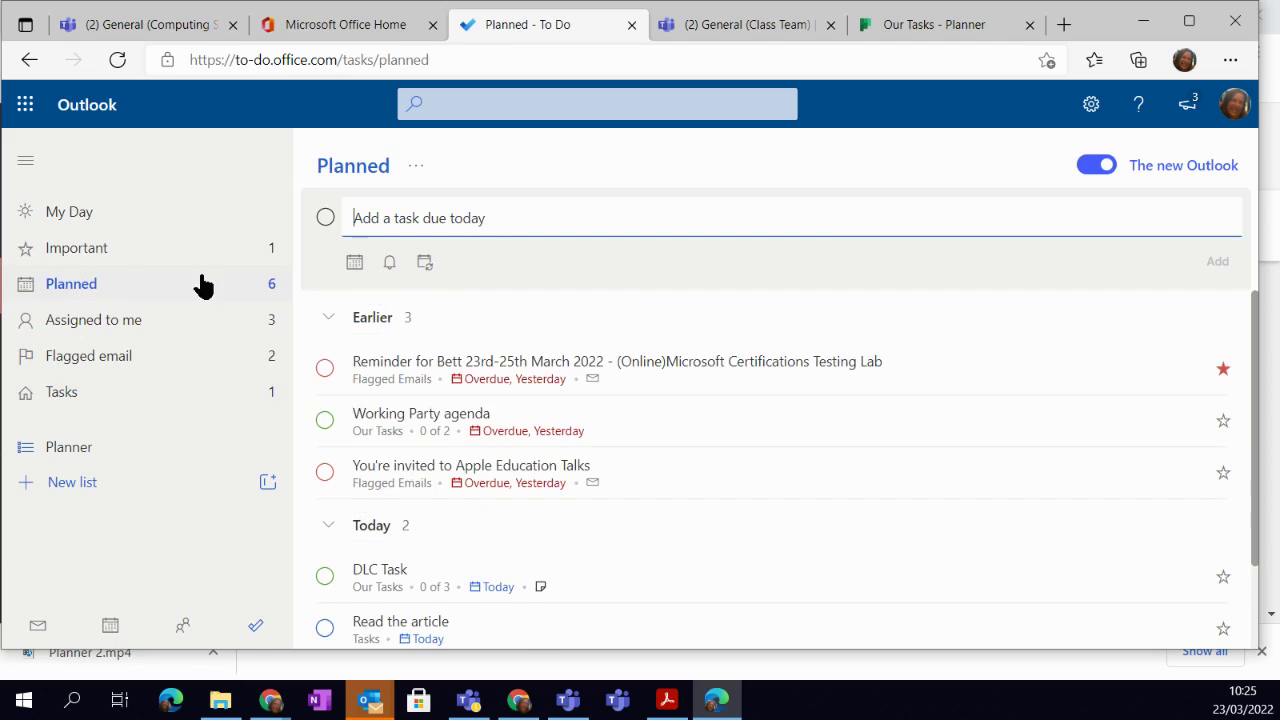
pyautogui.scroll(-2, 930, 335)
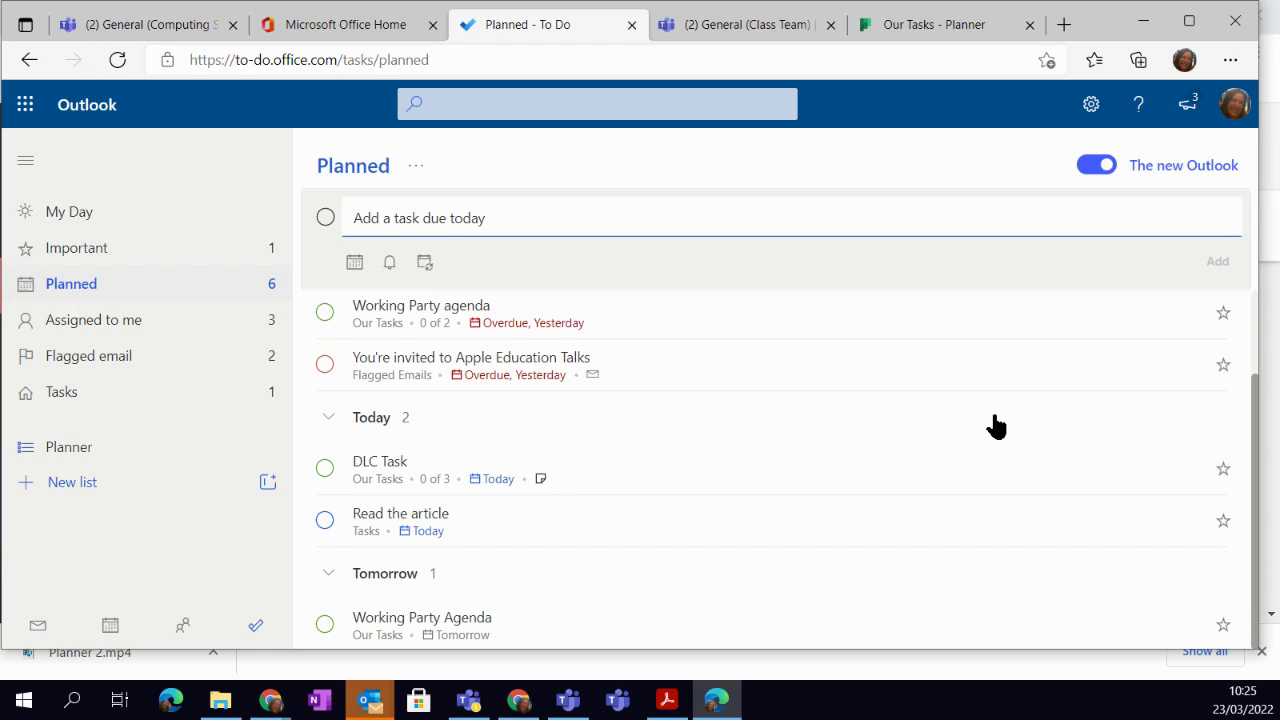
pyautogui.click(135, 340)
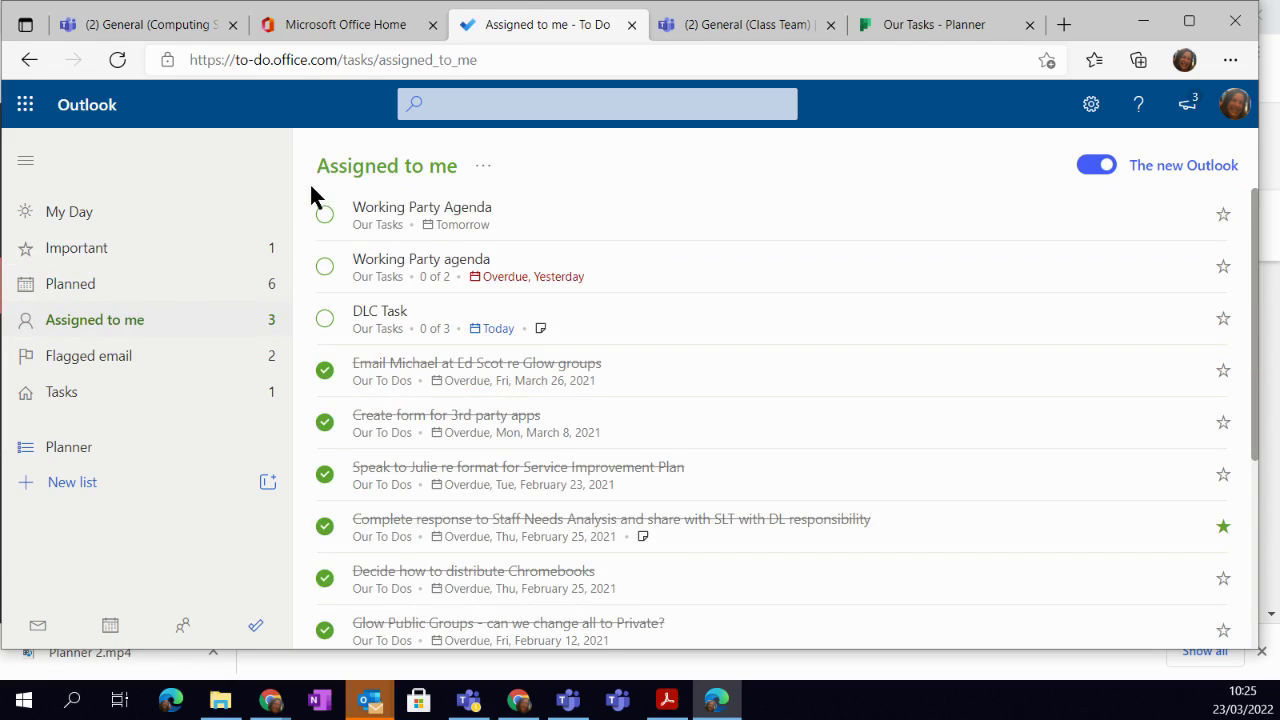